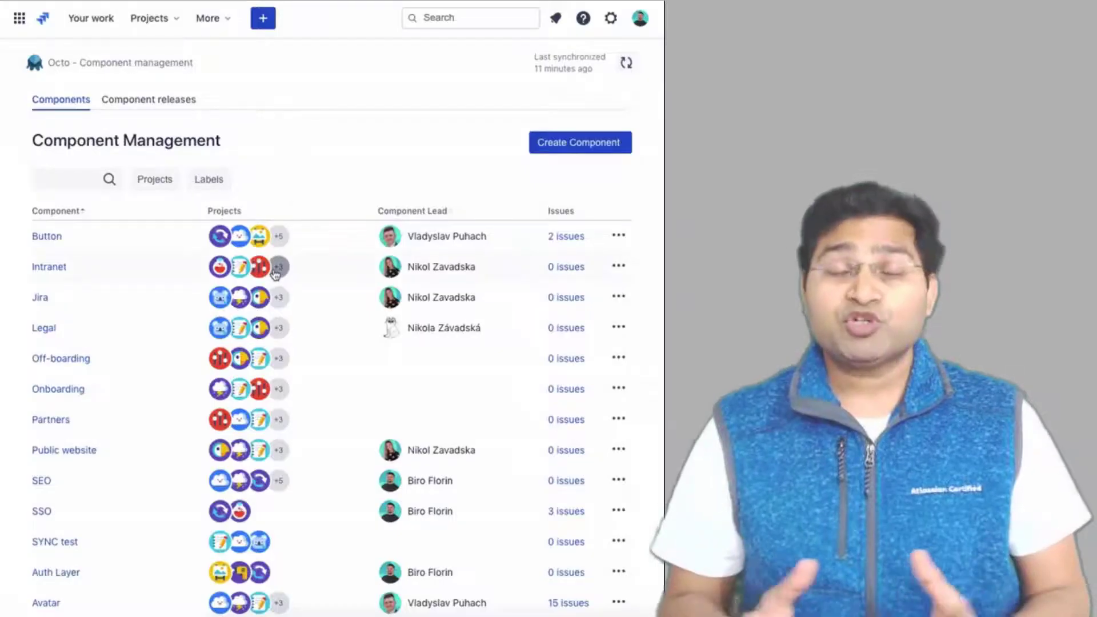
Open the Intranet component and add the Chat Feature project to its projects.
click(278, 267)
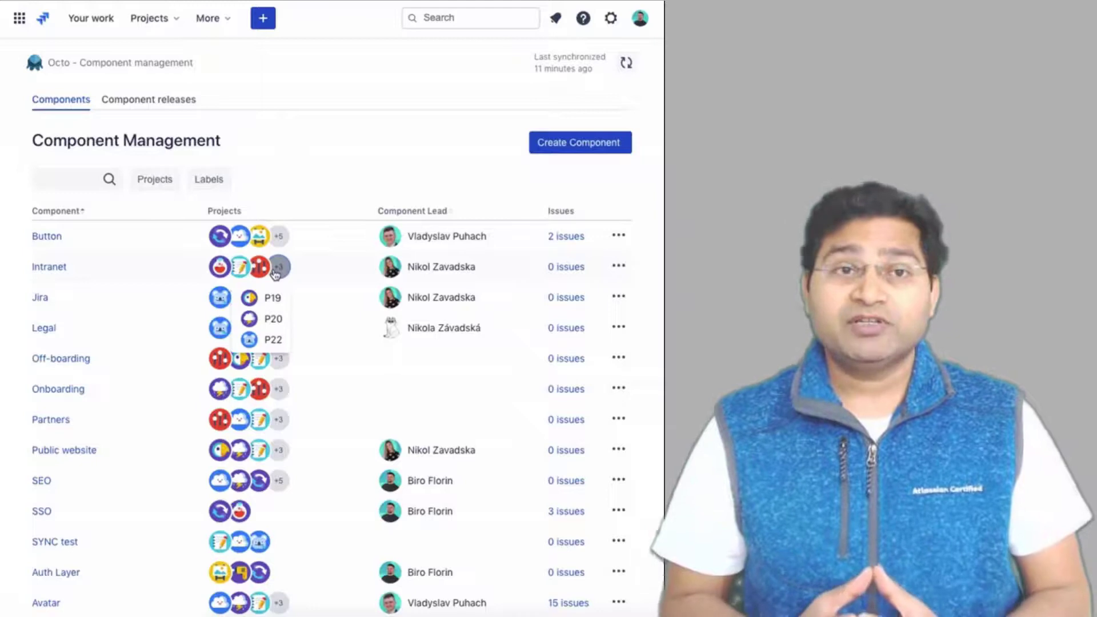
click(53, 268)
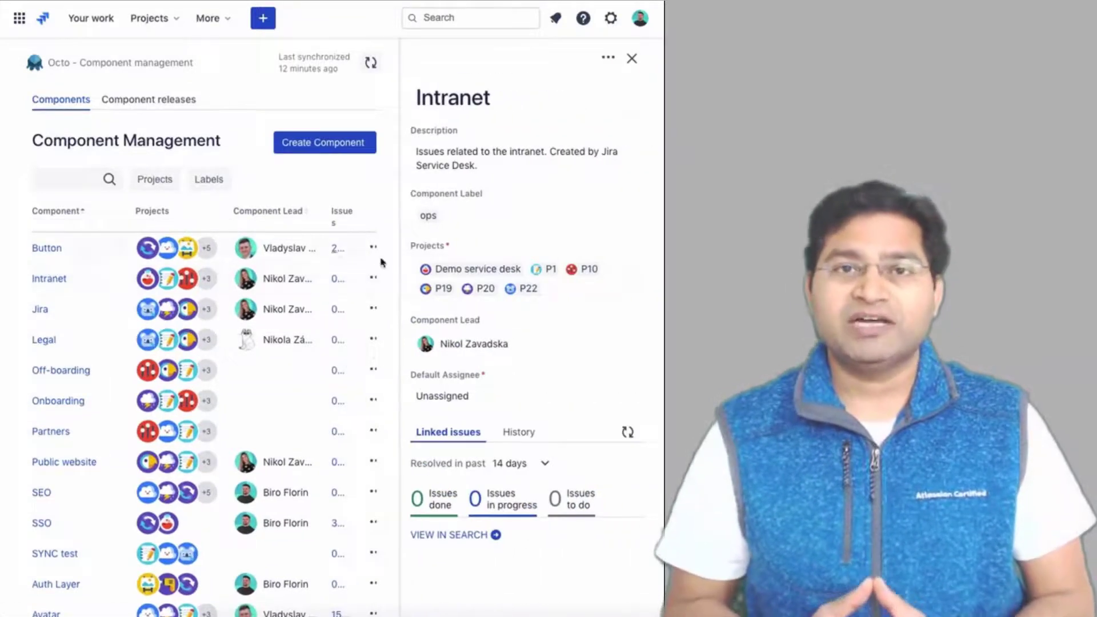
click(568, 294)
text(cha)
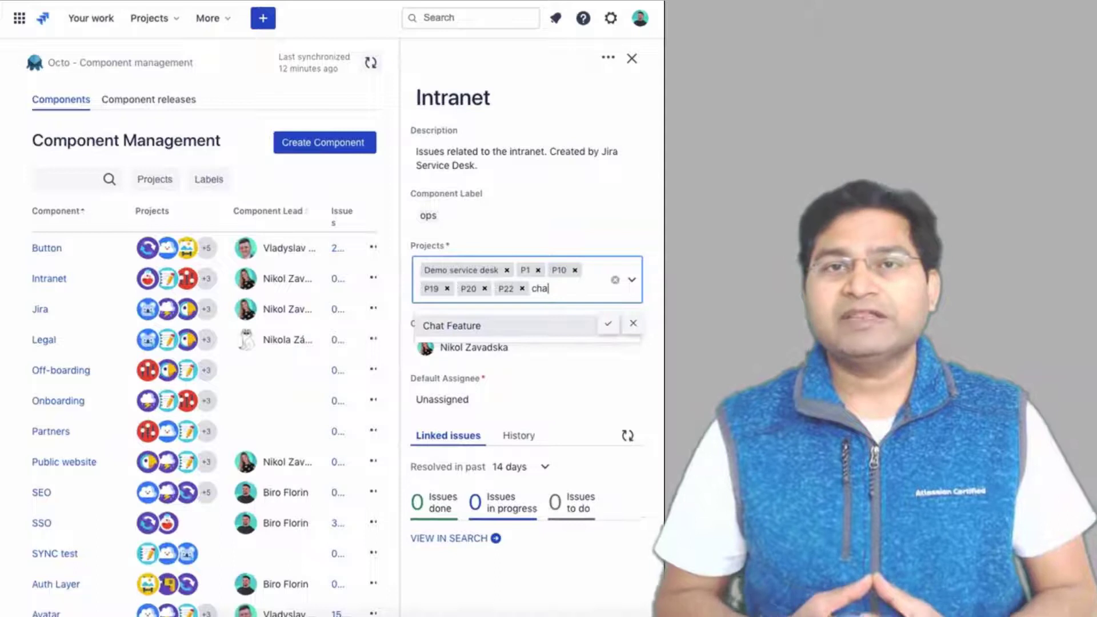
click(515, 323)
click(608, 340)
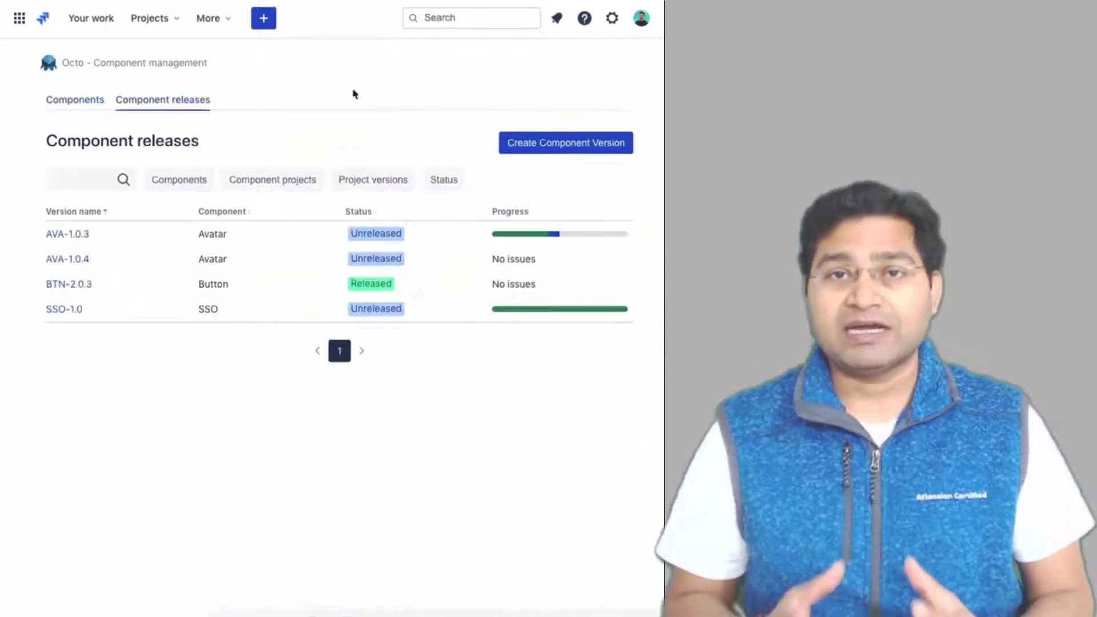
Set the status of the SSO-1.0 component version to Released and close its details.
click(55, 312)
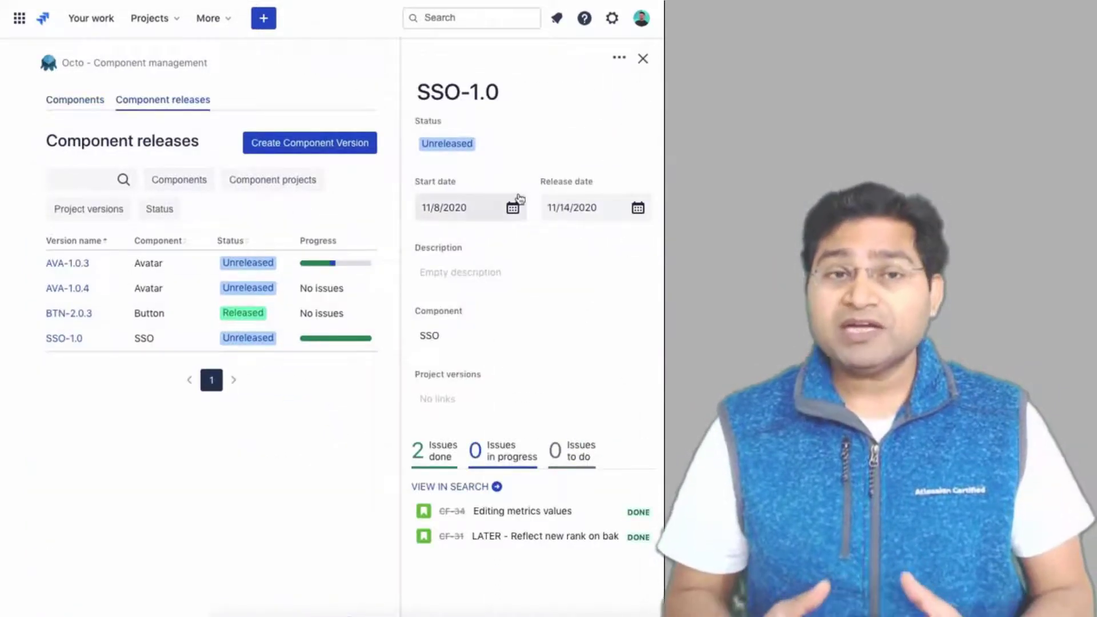
click(507, 144)
click(507, 146)
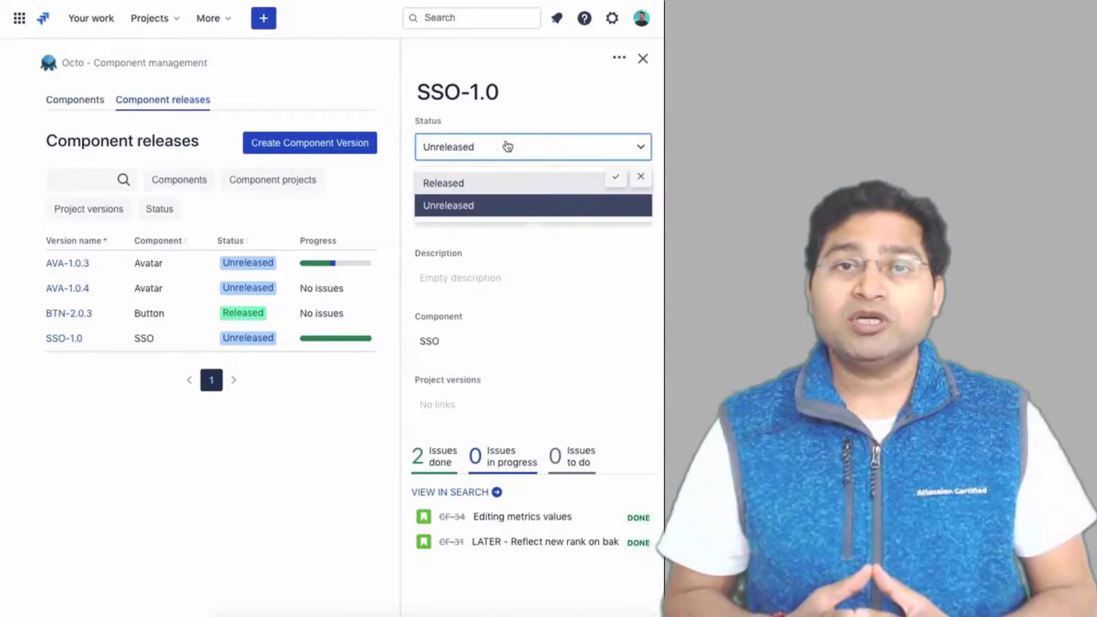
click(474, 182)
click(615, 178)
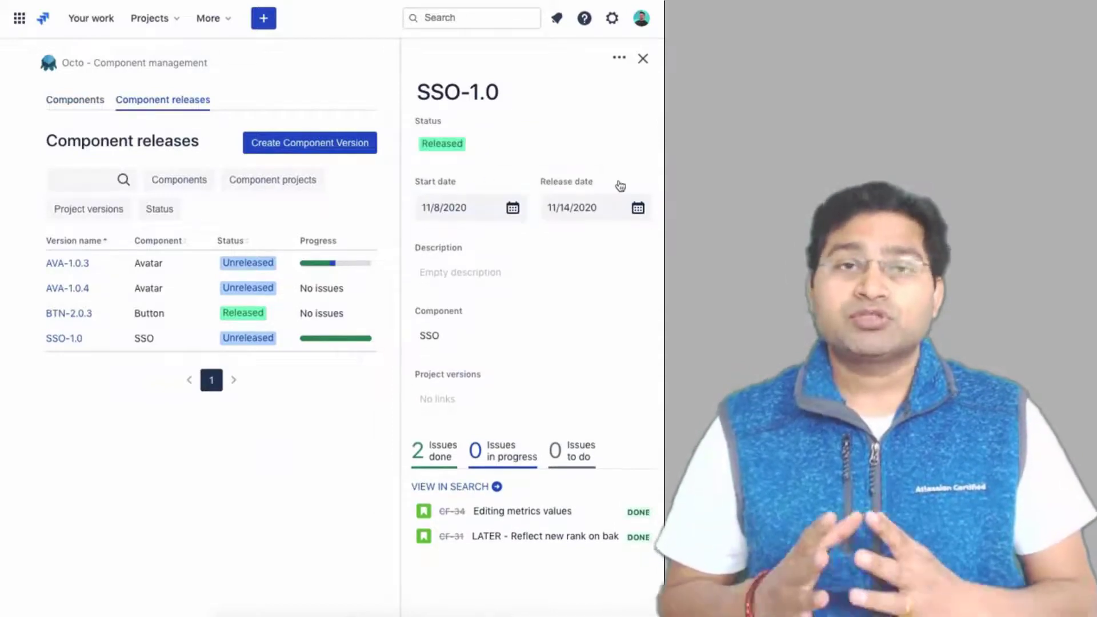
click(643, 60)
Open the AVA-1.0.3 component version and review its linked issues.
click(75, 234)
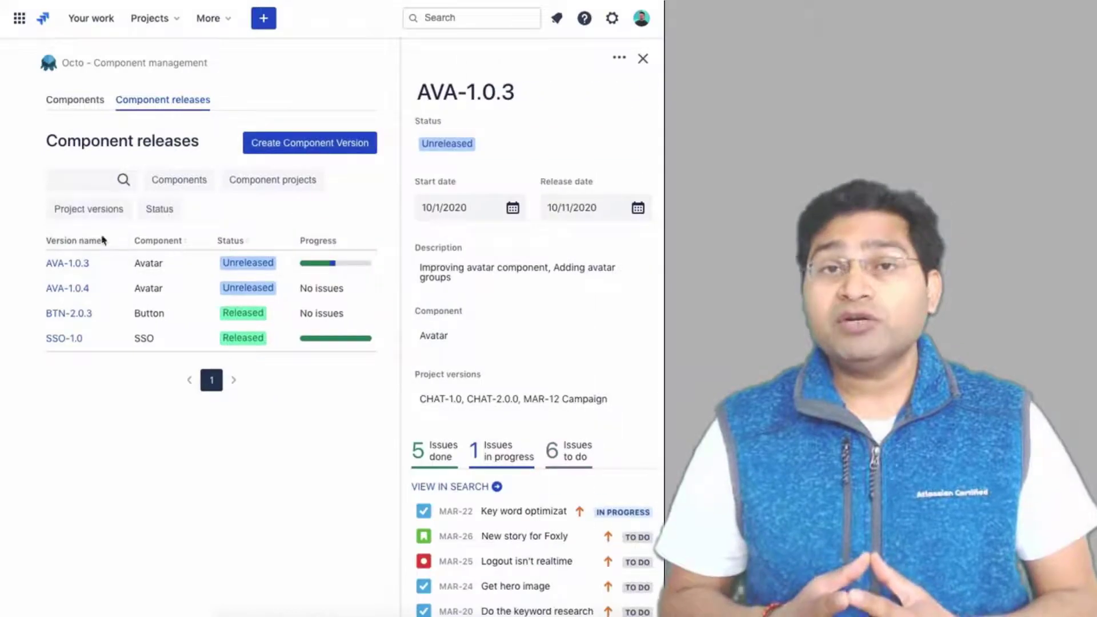
scroll(474, 390, down, 5)
scroll(474, 391, down, 2)
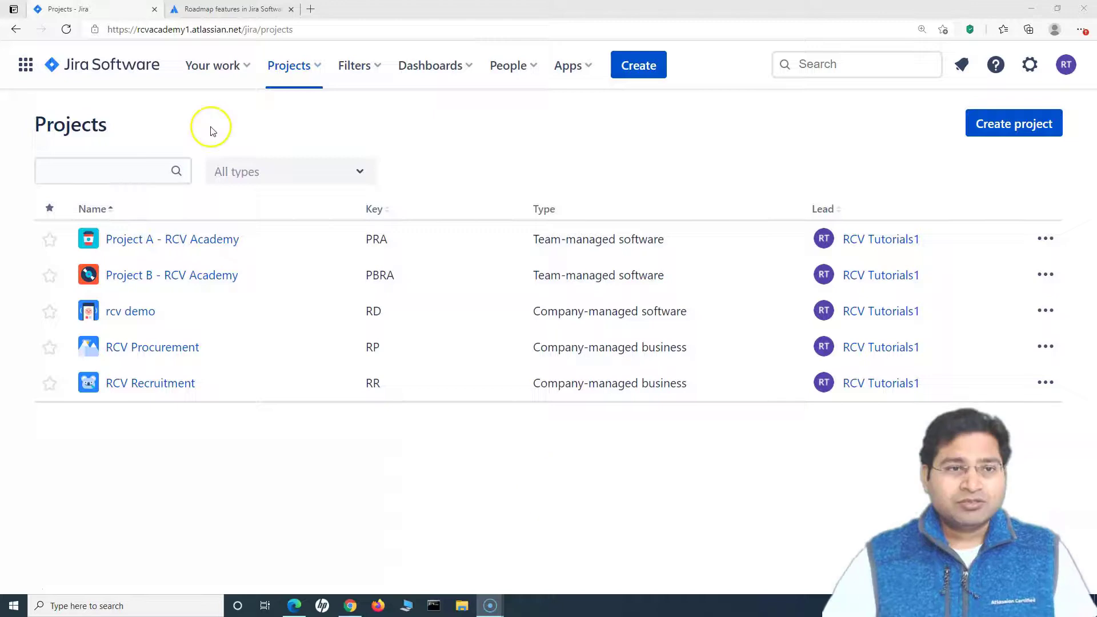
Start creating a new project and open the Scrum template from the software development templates.
click(306, 68)
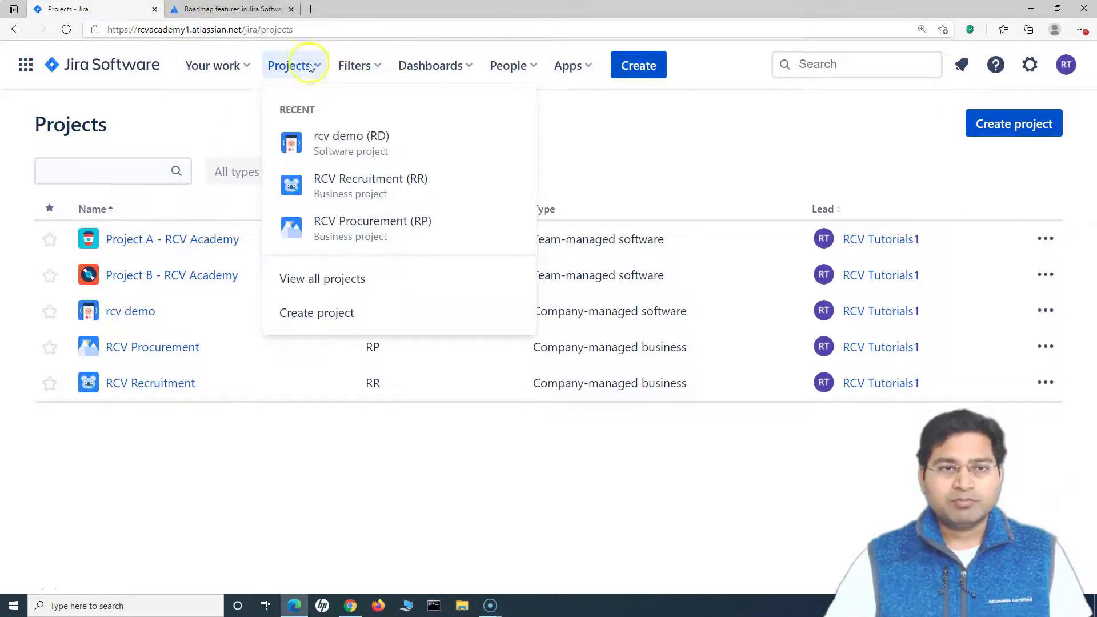
click(313, 313)
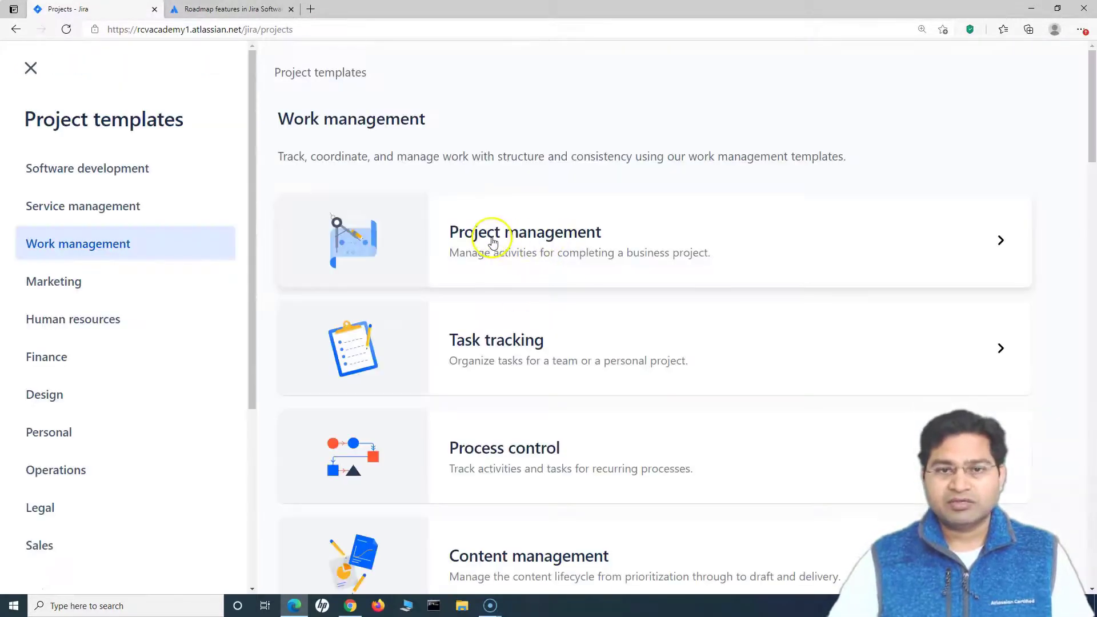
click(131, 183)
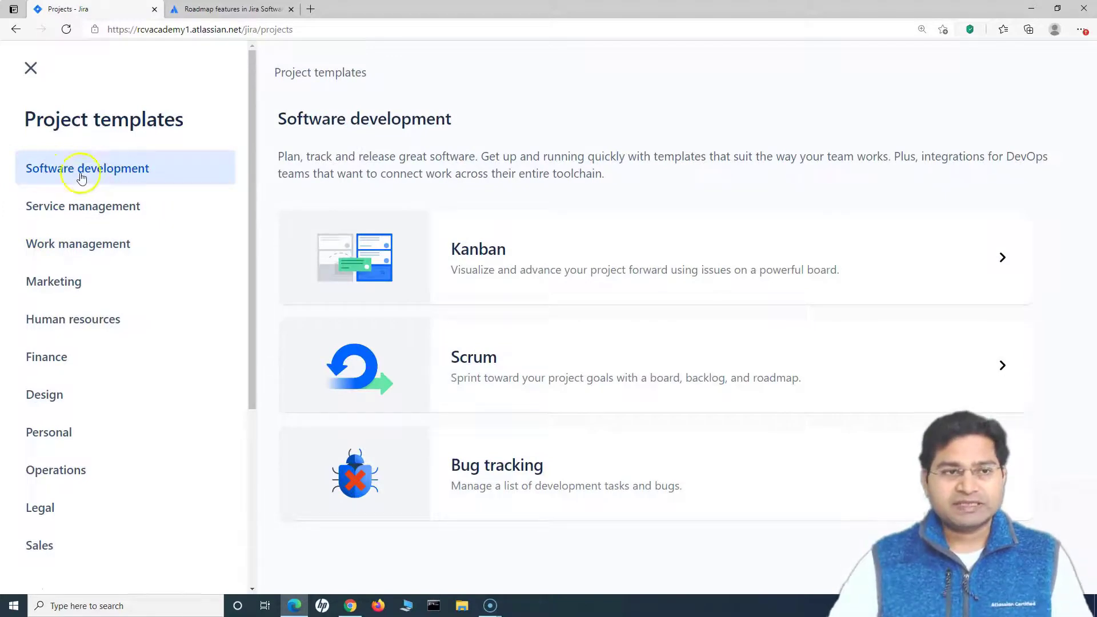
click(517, 376)
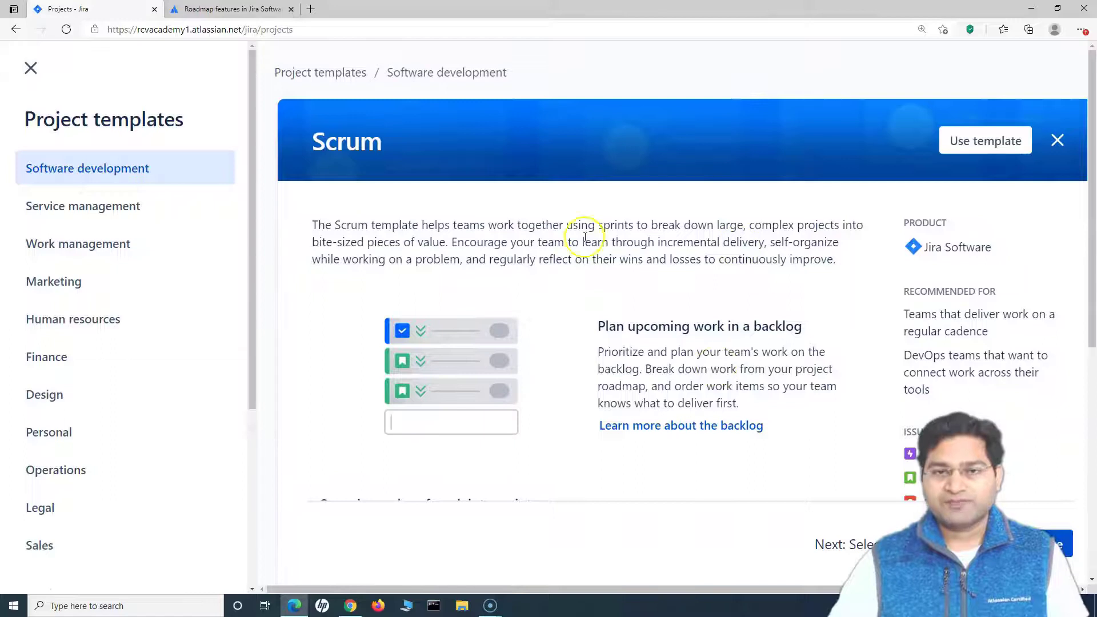
Review the Scrum template's description, issue types and workflow, and use it for the new project.
click(966, 152)
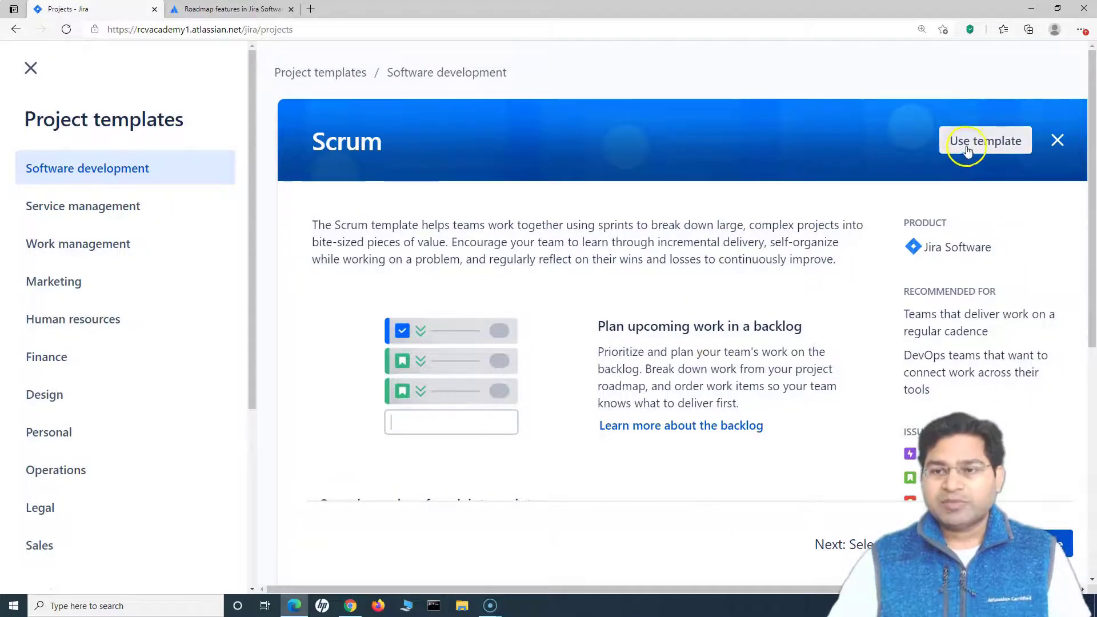
scroll(914, 286, down, 4)
scroll(857, 429, up, 2)
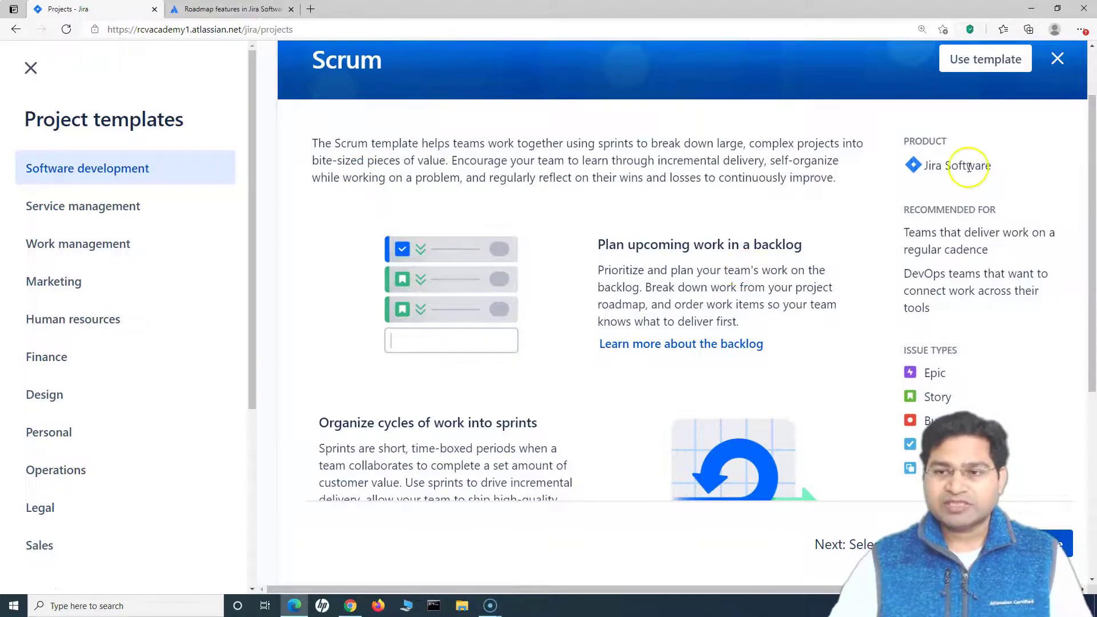
scroll(869, 338, down, 4)
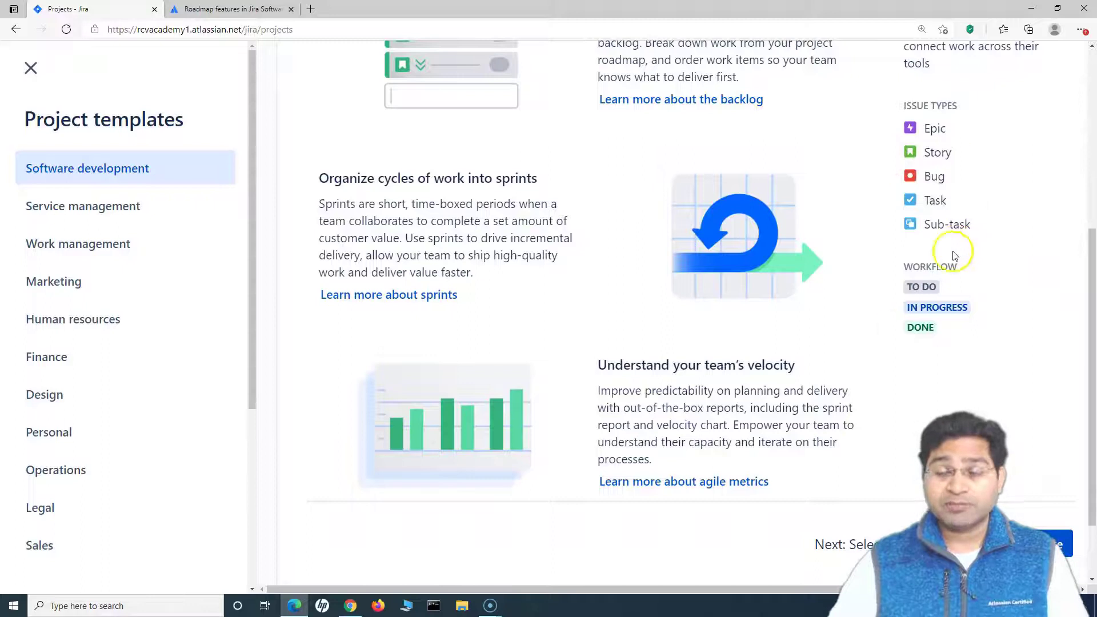
scroll(860, 383, up, 6)
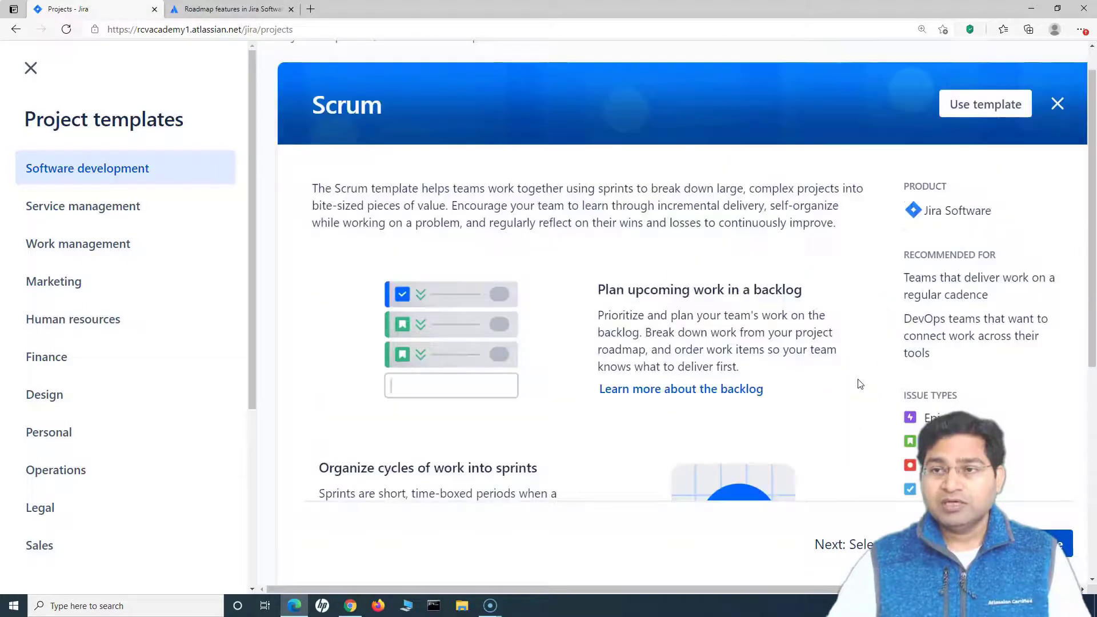
click(984, 143)
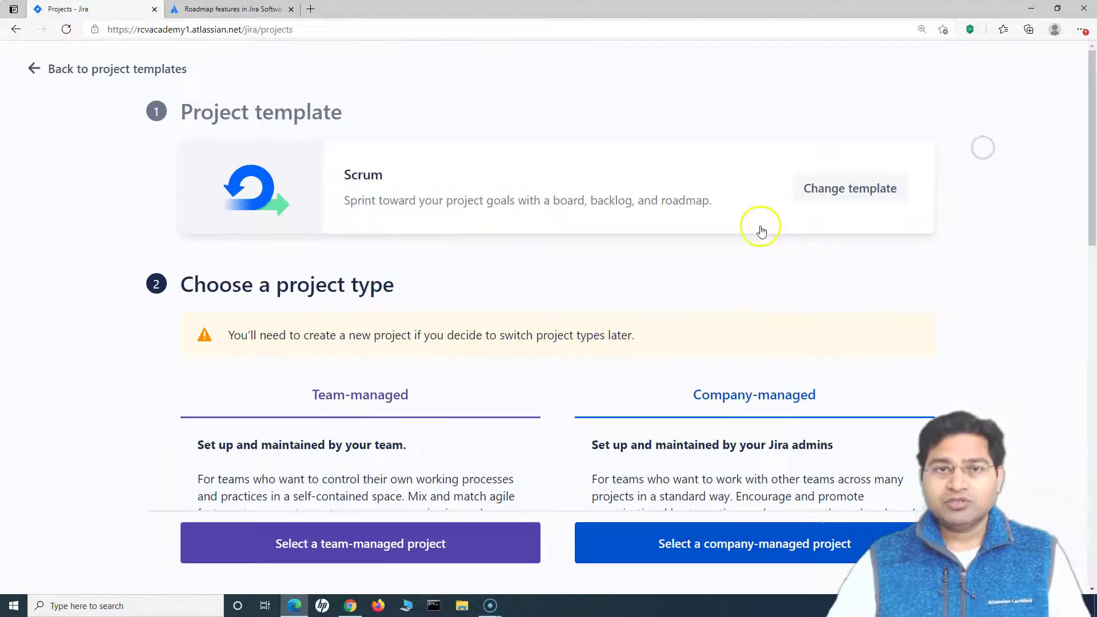
Compare how team-managed and company-managed projects are set up, maintained and configured.
scroll(515, 314, down, 1)
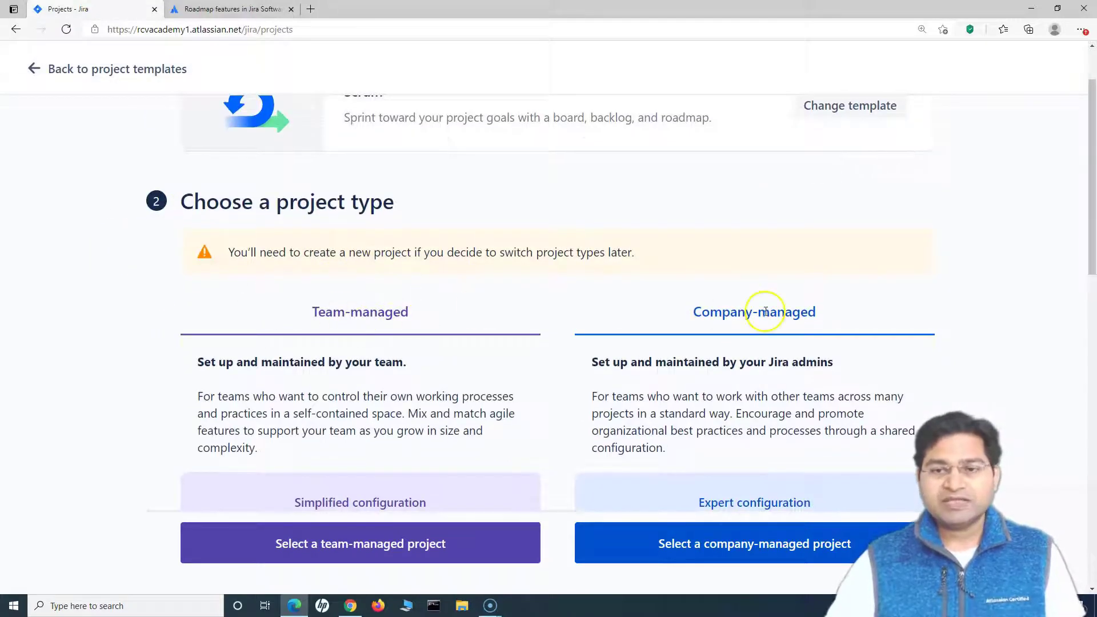
scroll(238, 359, down, 3)
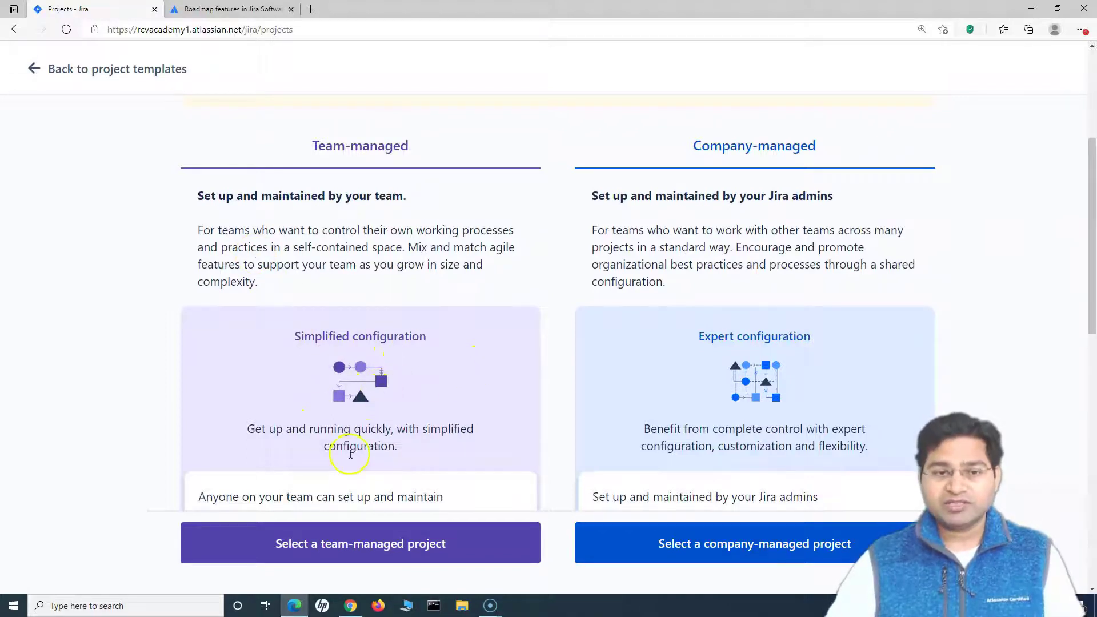
scroll(350, 454, down, 3)
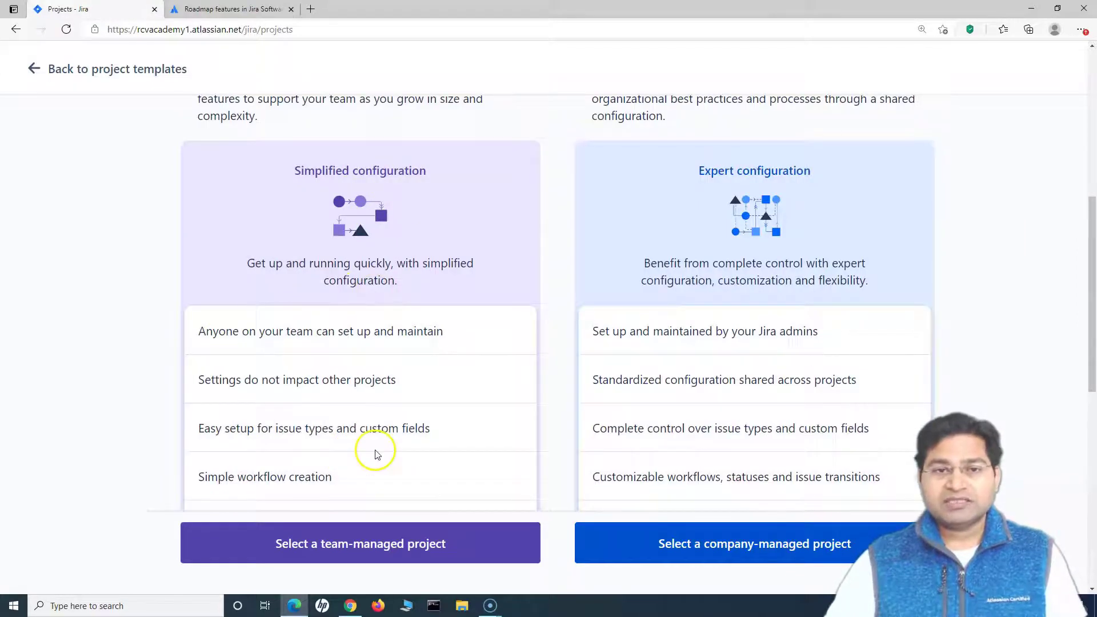
scroll(376, 454, down, 2)
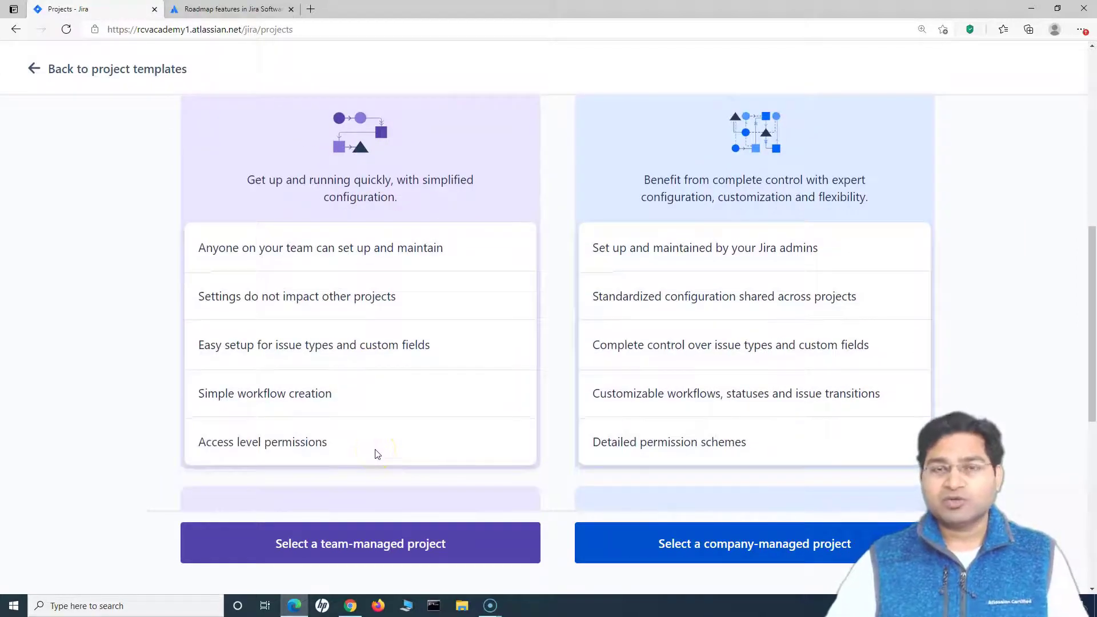
scroll(376, 455, up, 4)
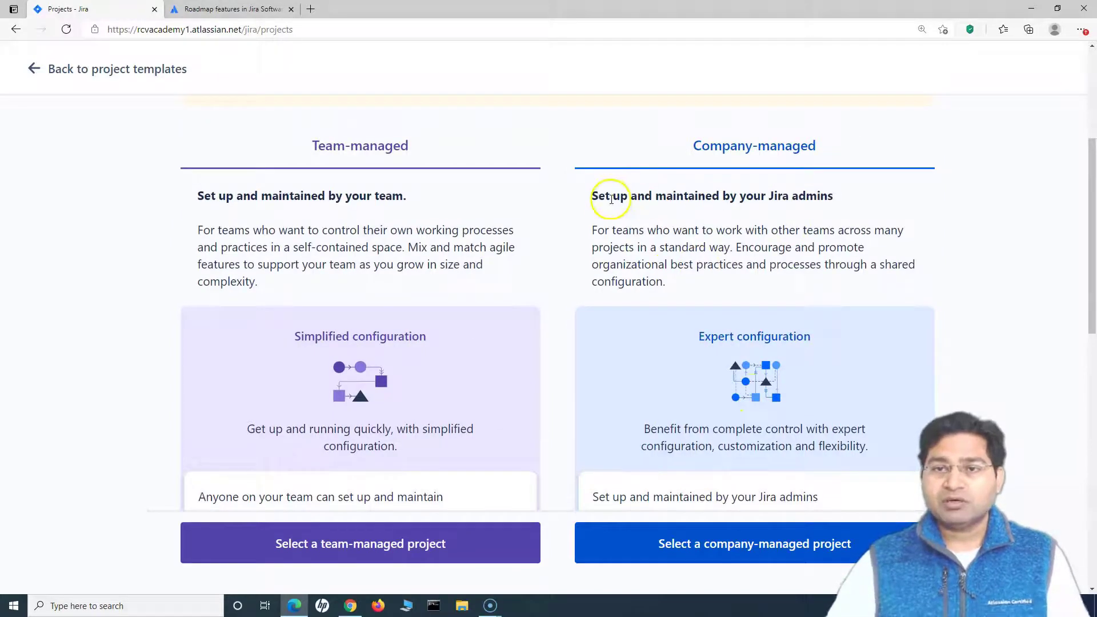
drag(592, 196, 777, 196)
click(778, 196)
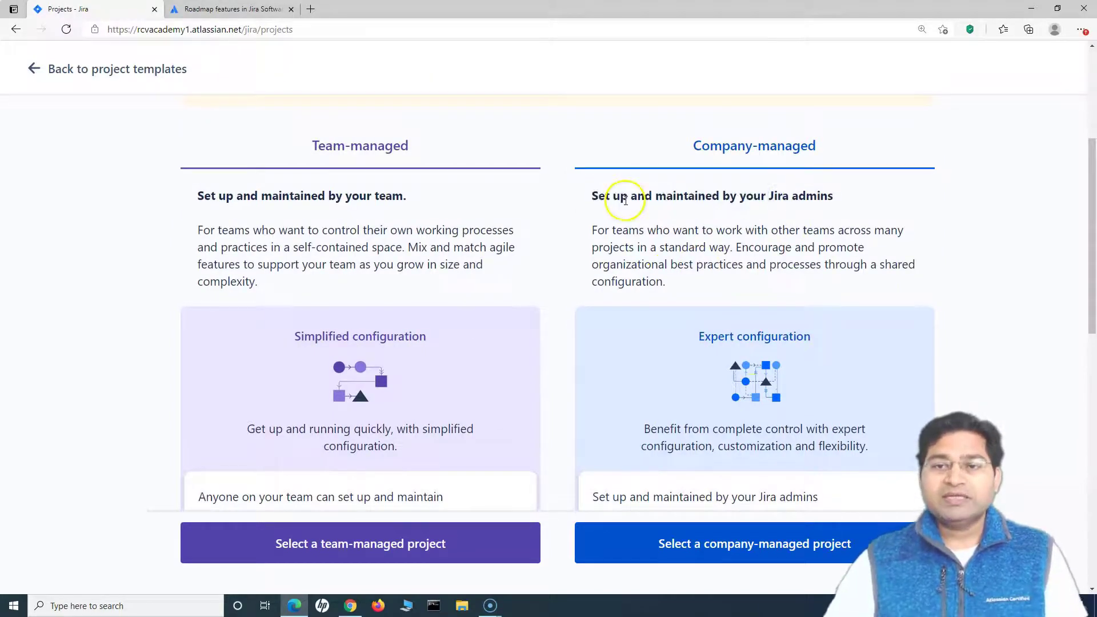
drag(706, 196, 837, 197)
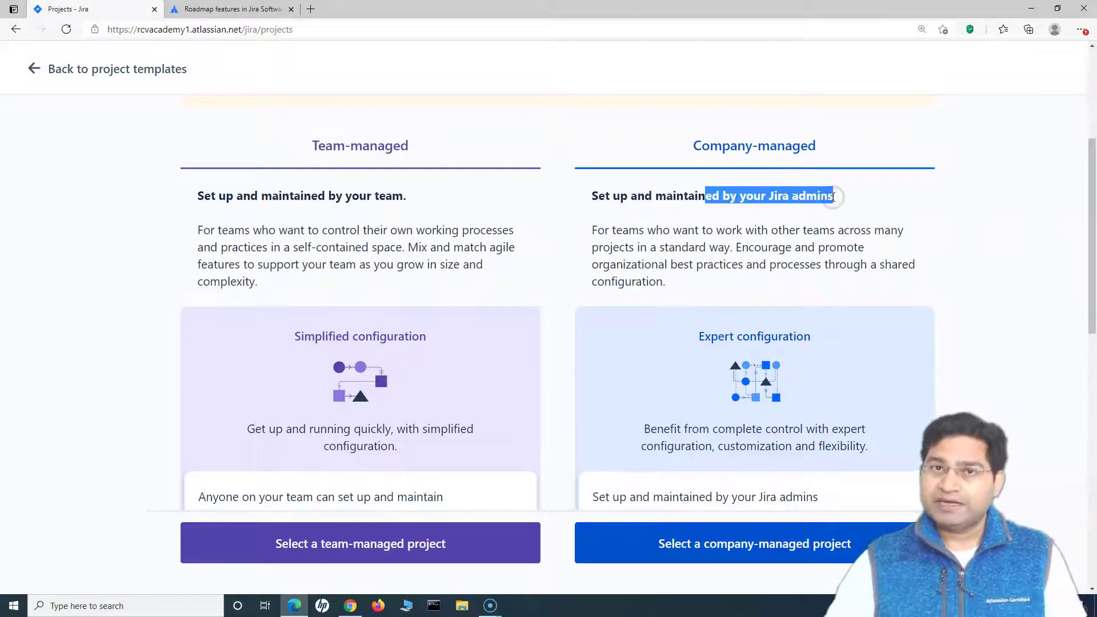
drag(336, 196, 427, 274)
click(428, 274)
drag(729, 196, 728, 275)
click(731, 275)
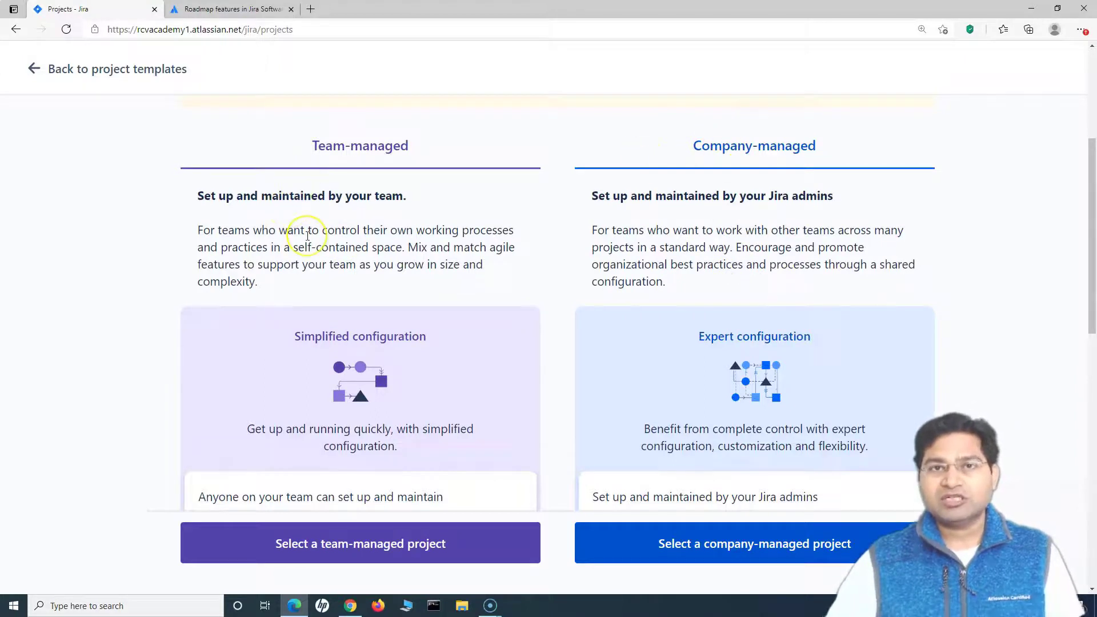
drag(308, 236, 315, 277)
click(315, 277)
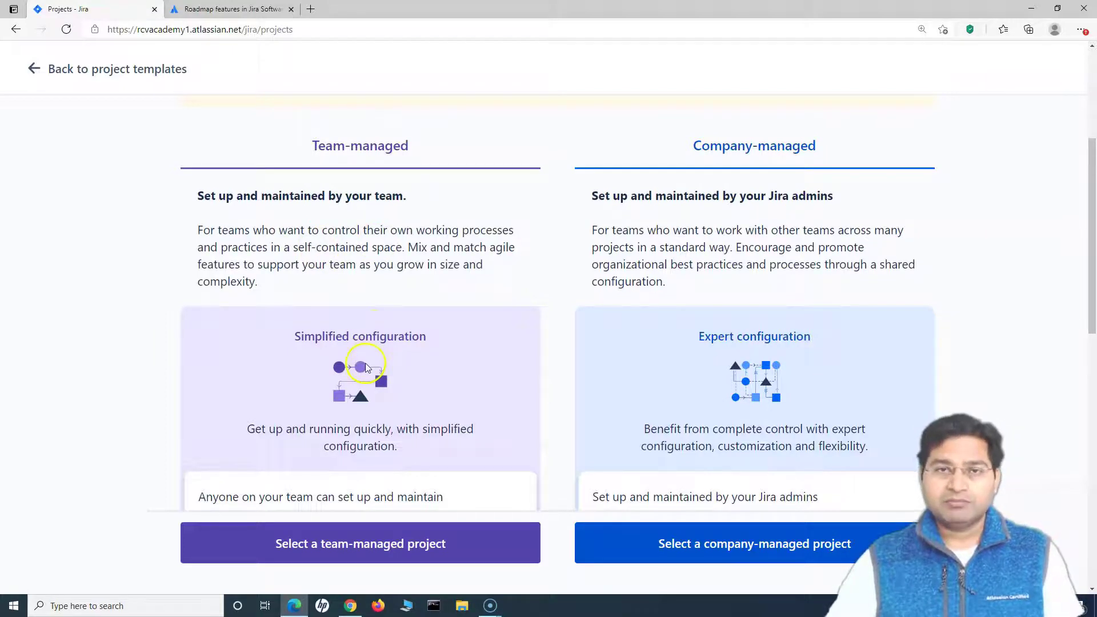
Compare the essential and advanced features of the two project types and select a team-managed project.
scroll(366, 362, down, 9)
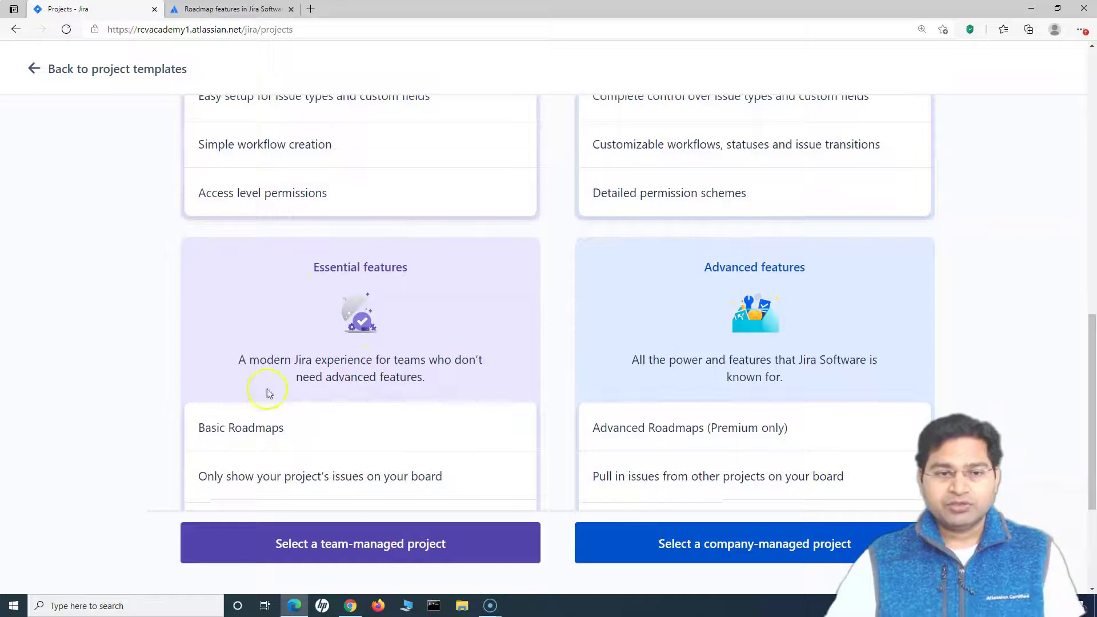
scroll(389, 330, up, 5)
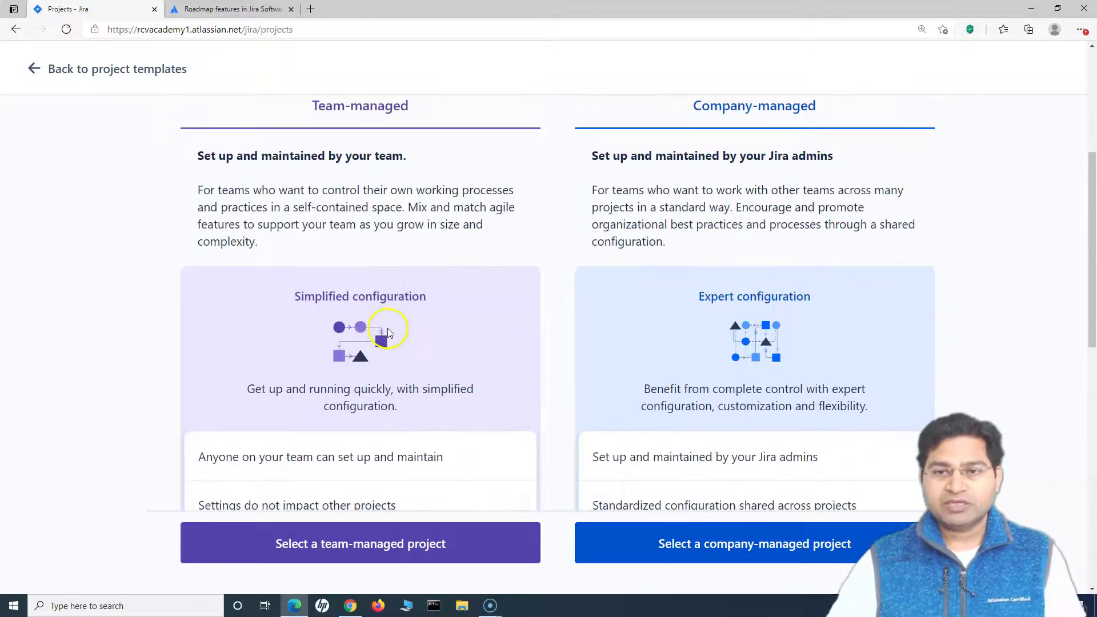
scroll(620, 354, down, 6)
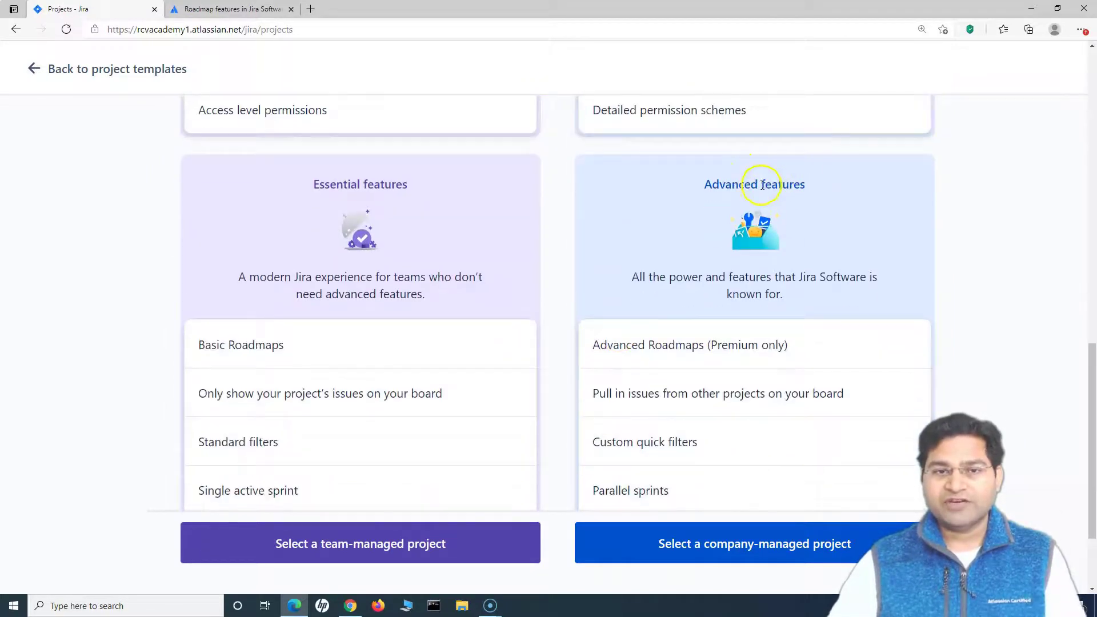
drag(808, 347, 567, 351)
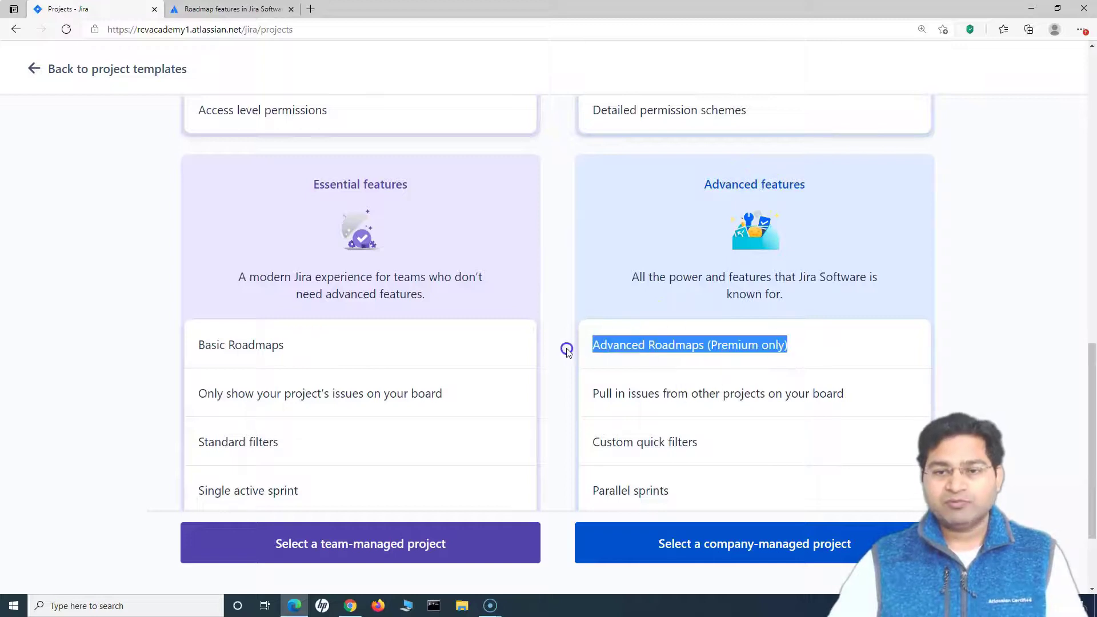
drag(310, 184, 497, 194)
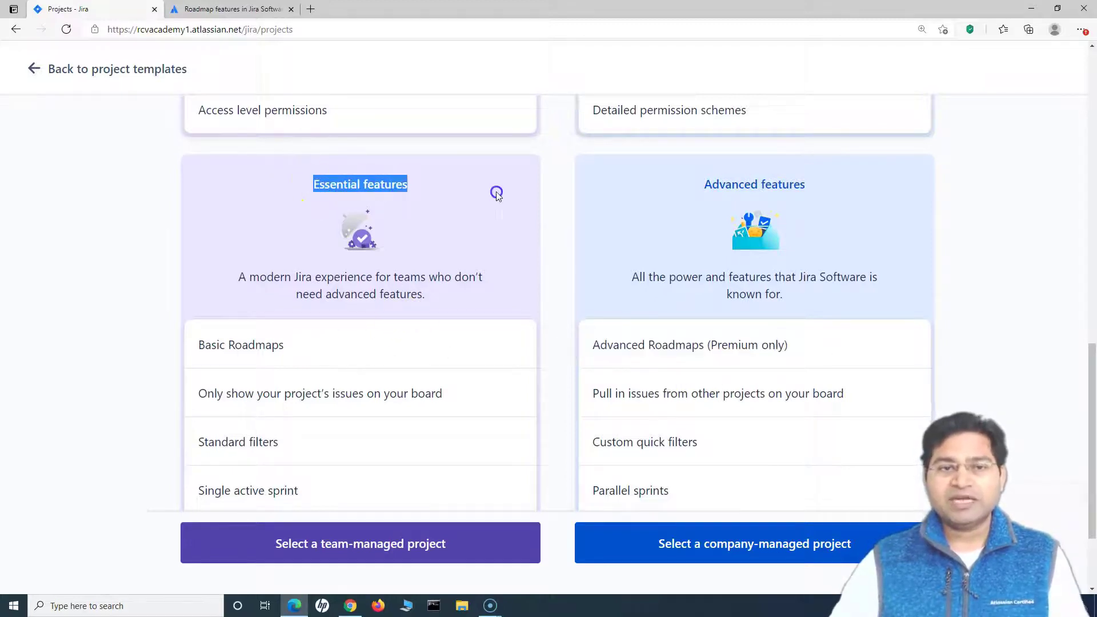
drag(284, 344, 188, 345)
click(378, 344)
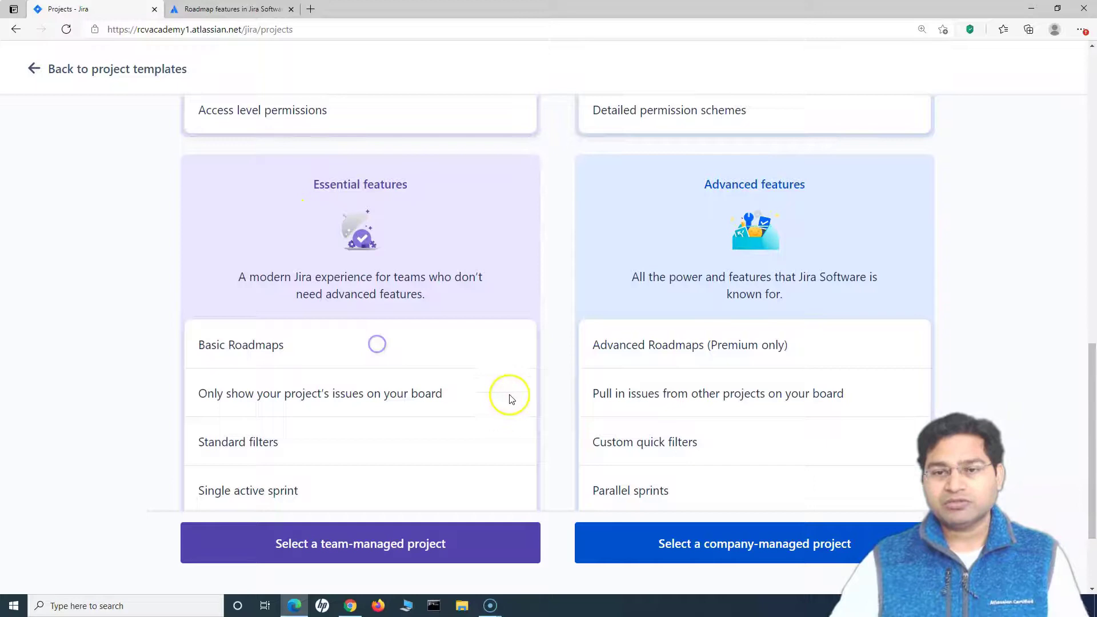
scroll(510, 399, down, 2)
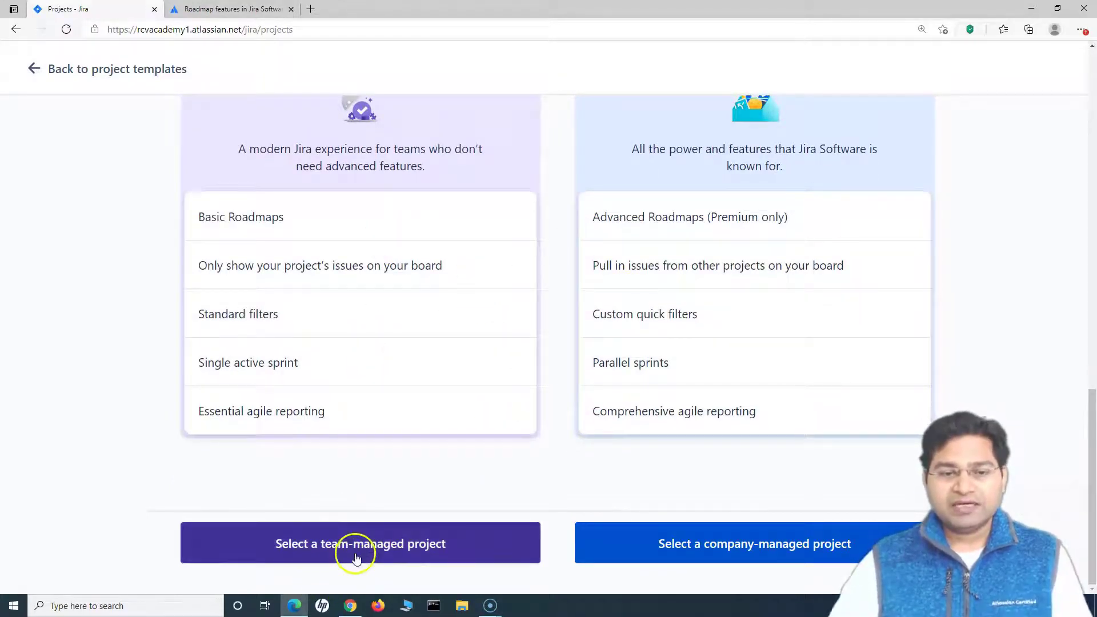
click(375, 550)
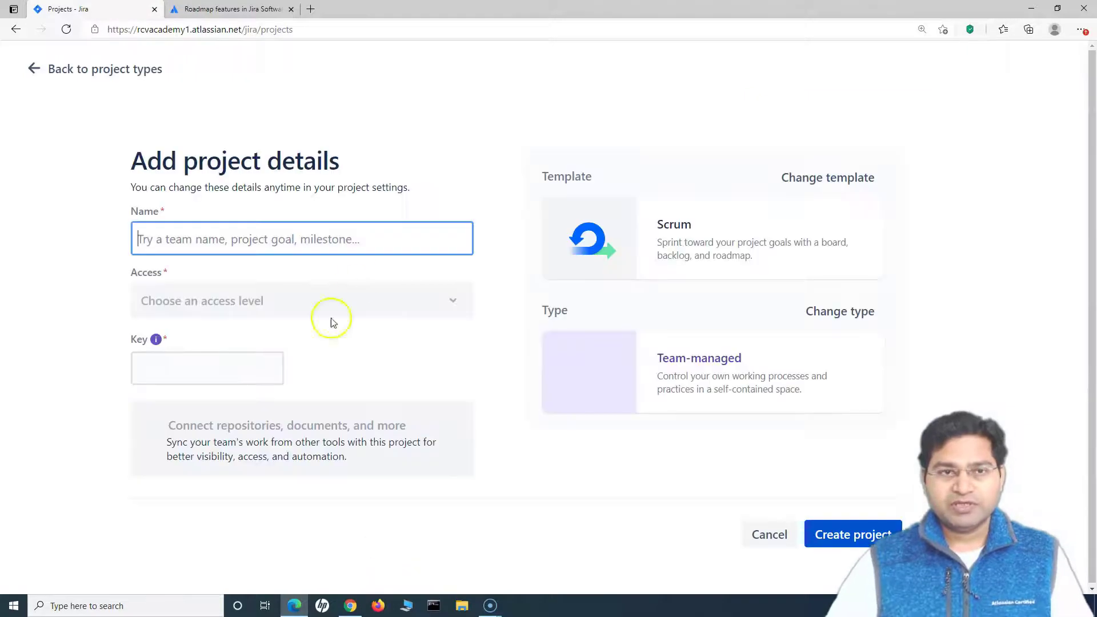
Create the team-managed Scrum project with the name "Roadmap A - Team Managed" and open its roadmap.
click(260, 255)
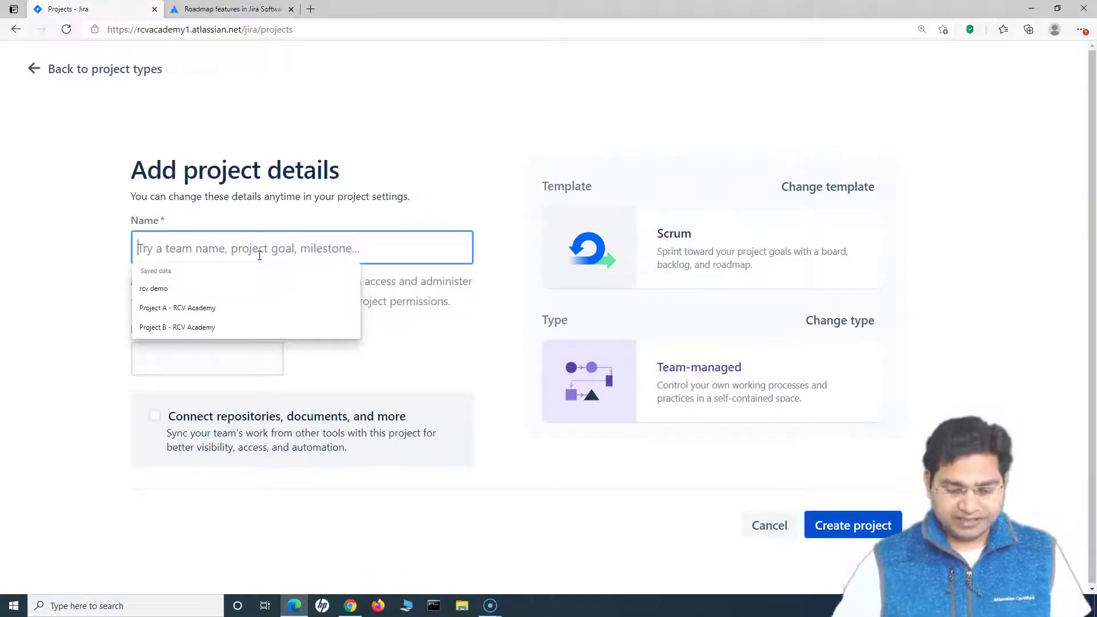
text(Roadmap A - Team Managed)
drag(313, 248, 133, 248)
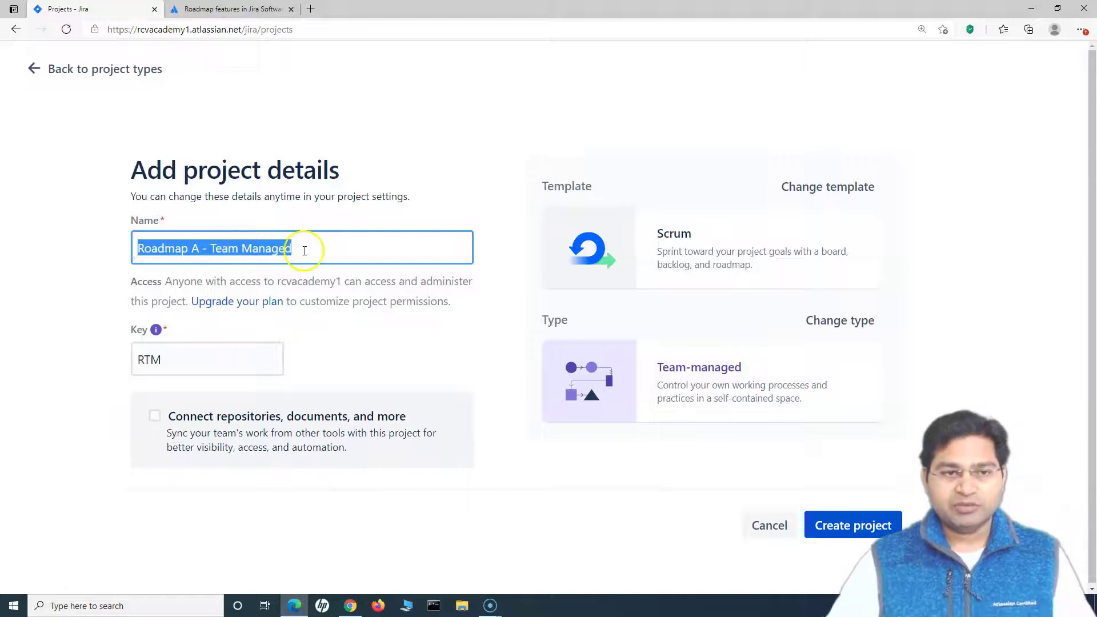
click(34, 276)
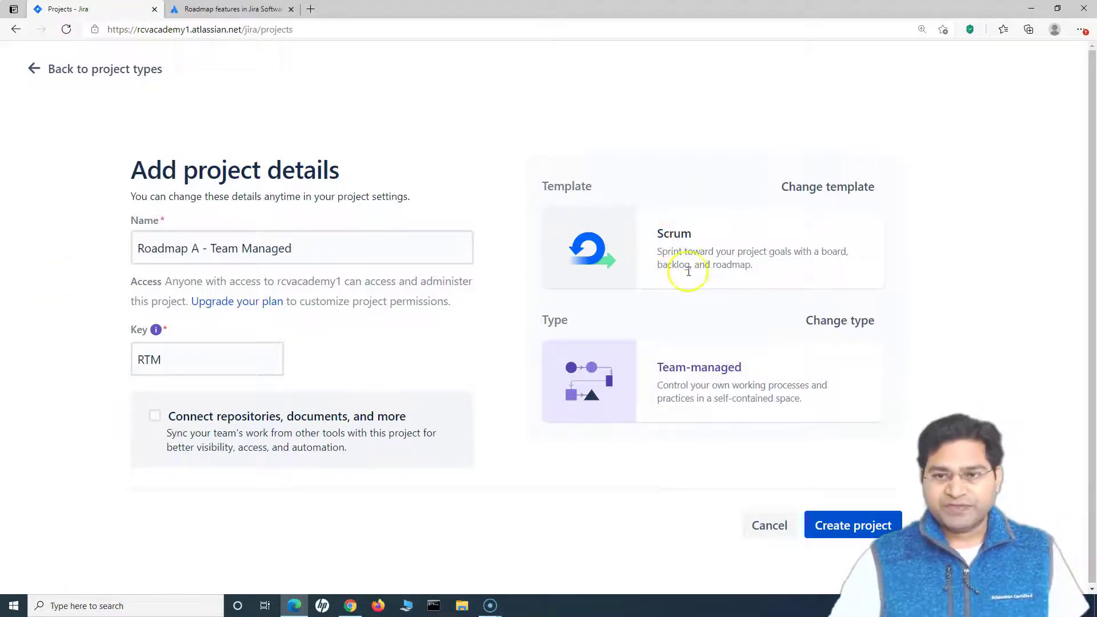
click(864, 536)
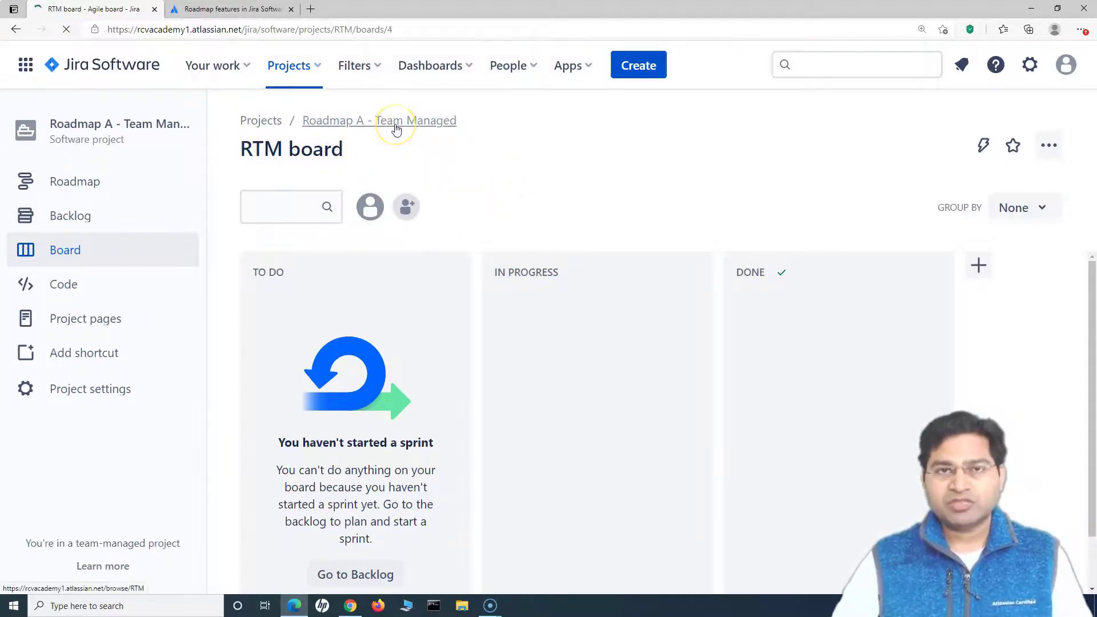
click(95, 187)
click(80, 187)
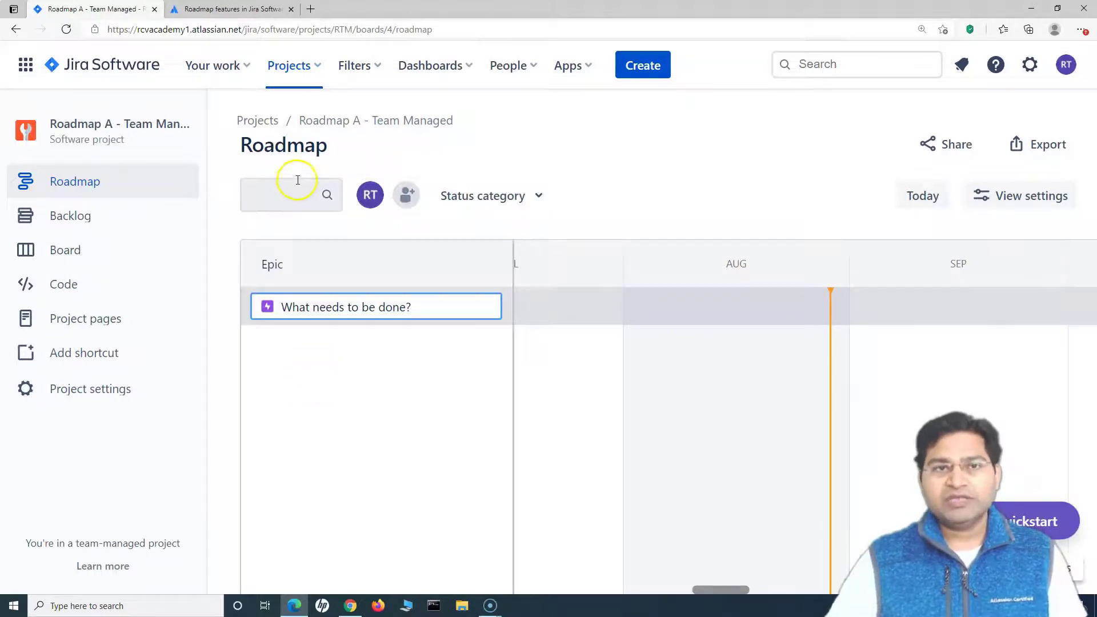
Start another new project from the Scrum template and choose the company-managed project type.
click(318, 73)
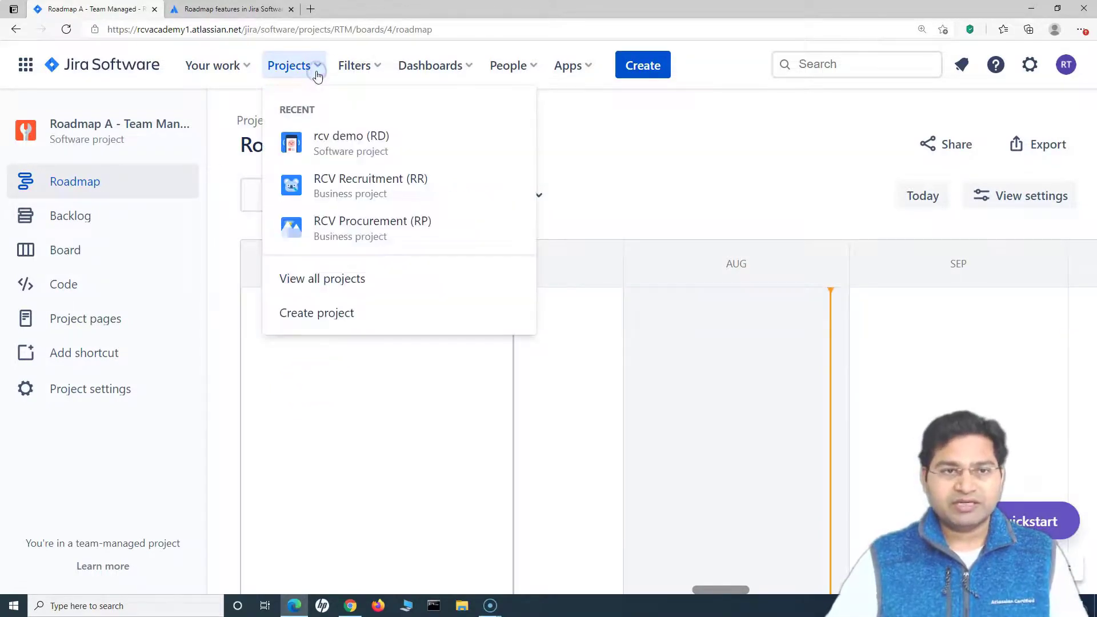
click(331, 317)
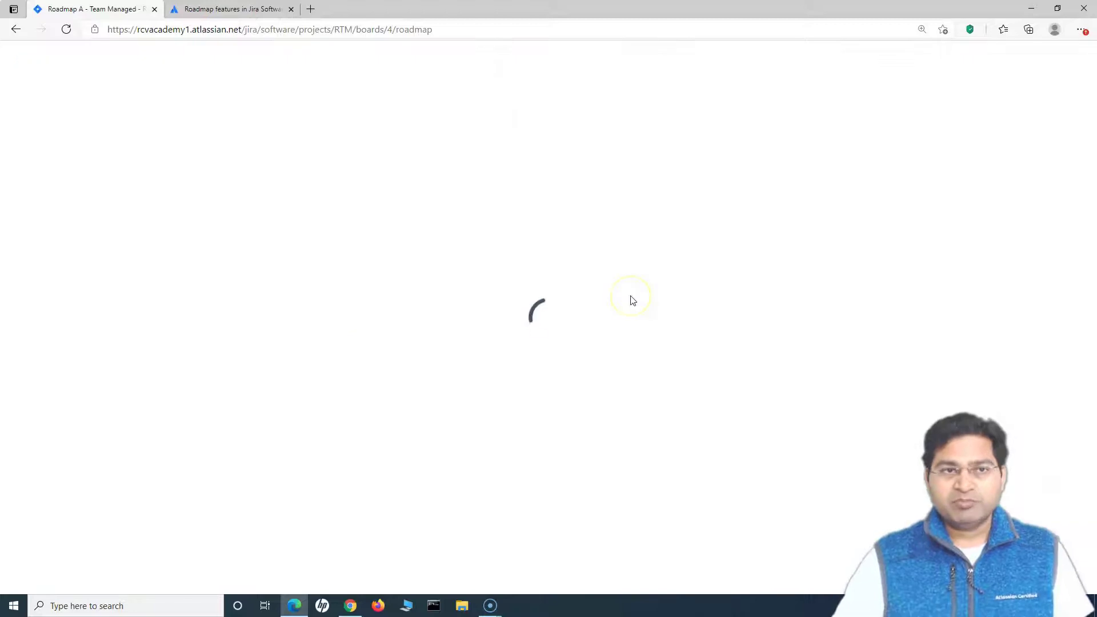
click(527, 384)
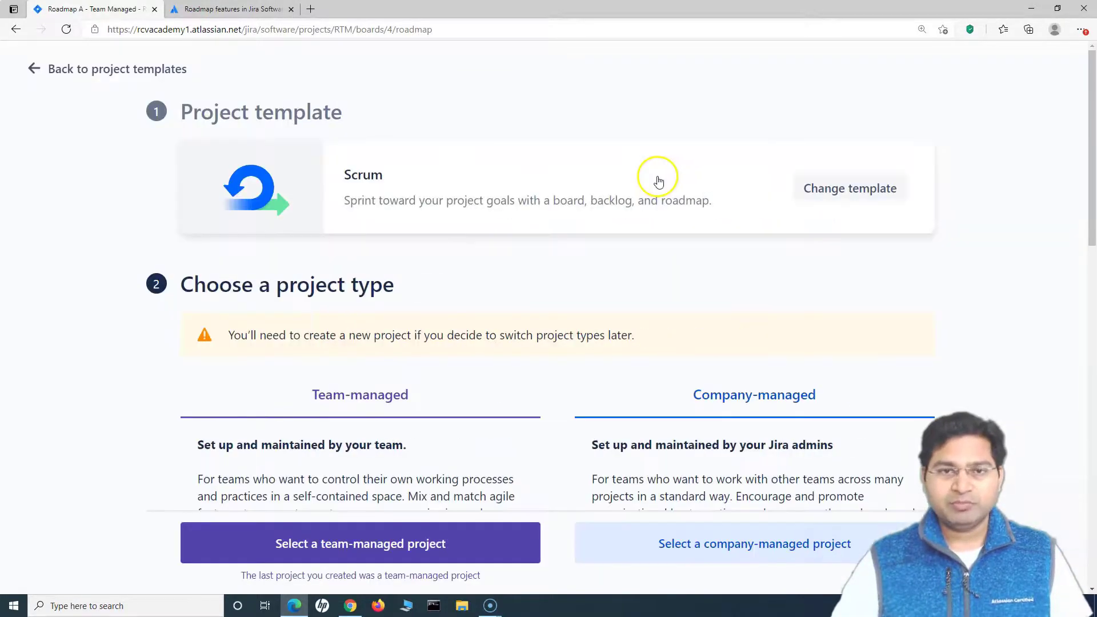
scroll(387, 249, down, 5)
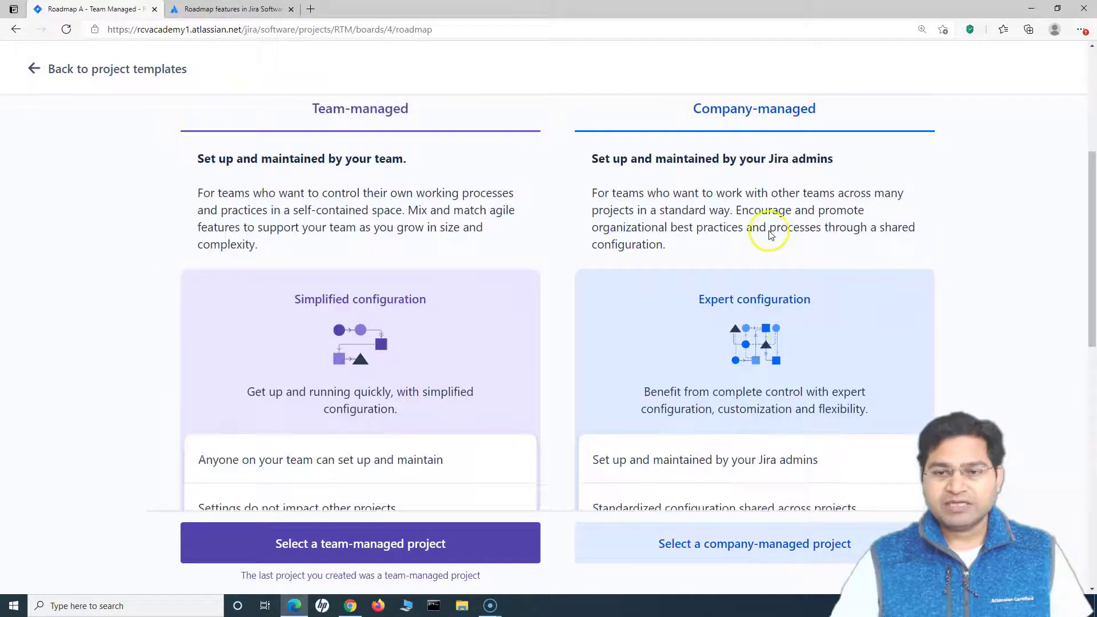
click(772, 546)
Name the company-managed Scrum project "Roadmap B - Company Managed" and create it.
click(263, 260)
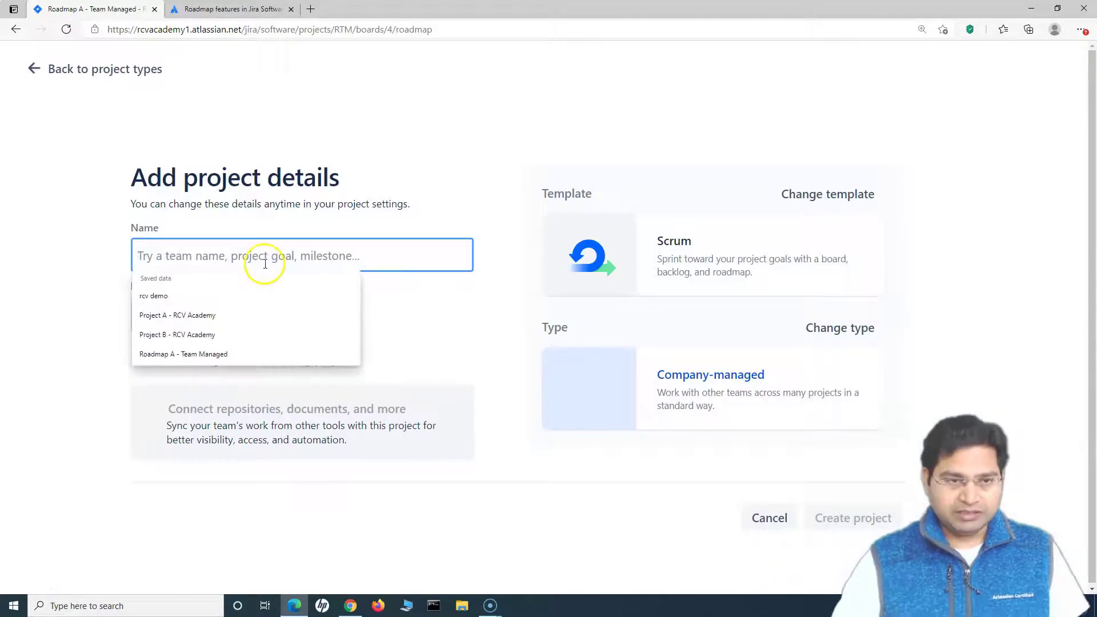
click(234, 354)
double_click(194, 256)
text(B - Co Managed)
double_click(213, 256)
text(Company)
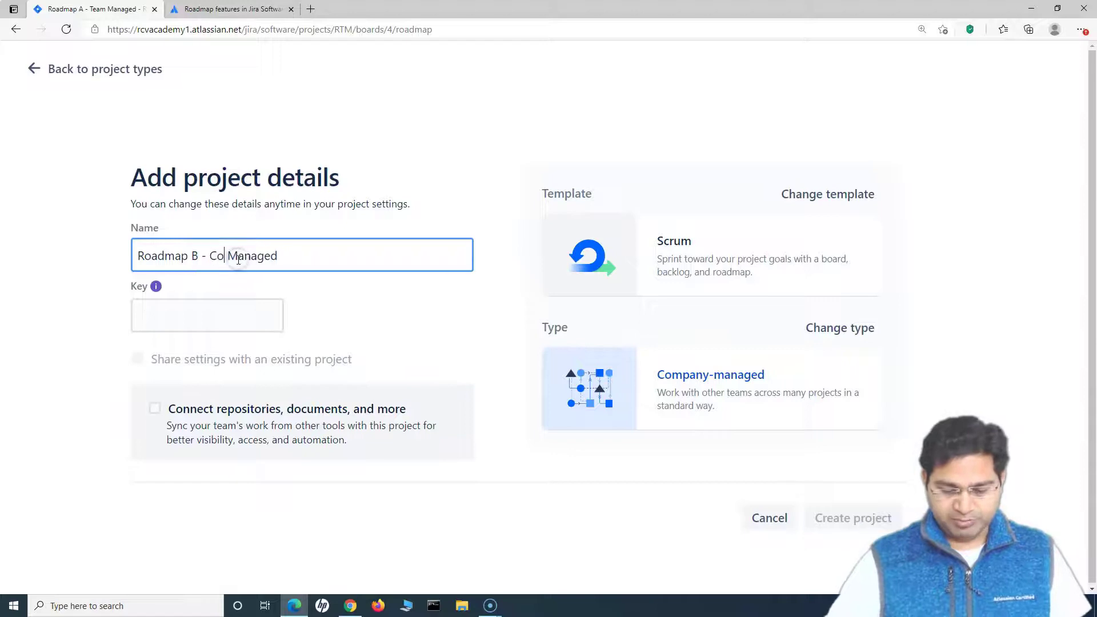
click(485, 201)
key(Return)
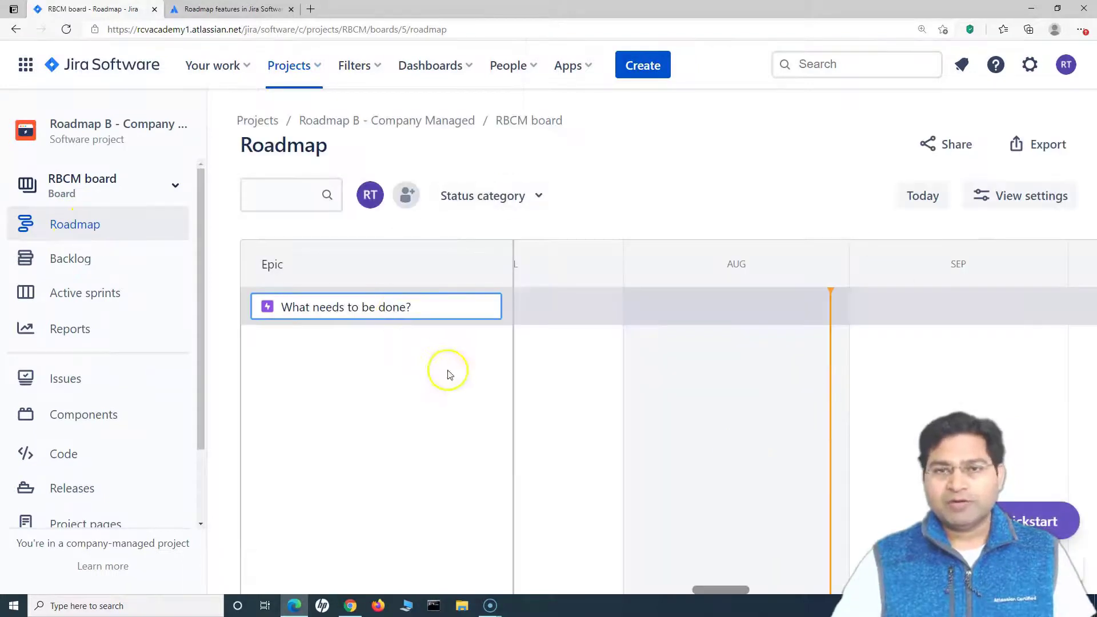
Create a team-managed project from the Kanban template with the name "Roadmap A Kanban - Team Managed".
click(322, 73)
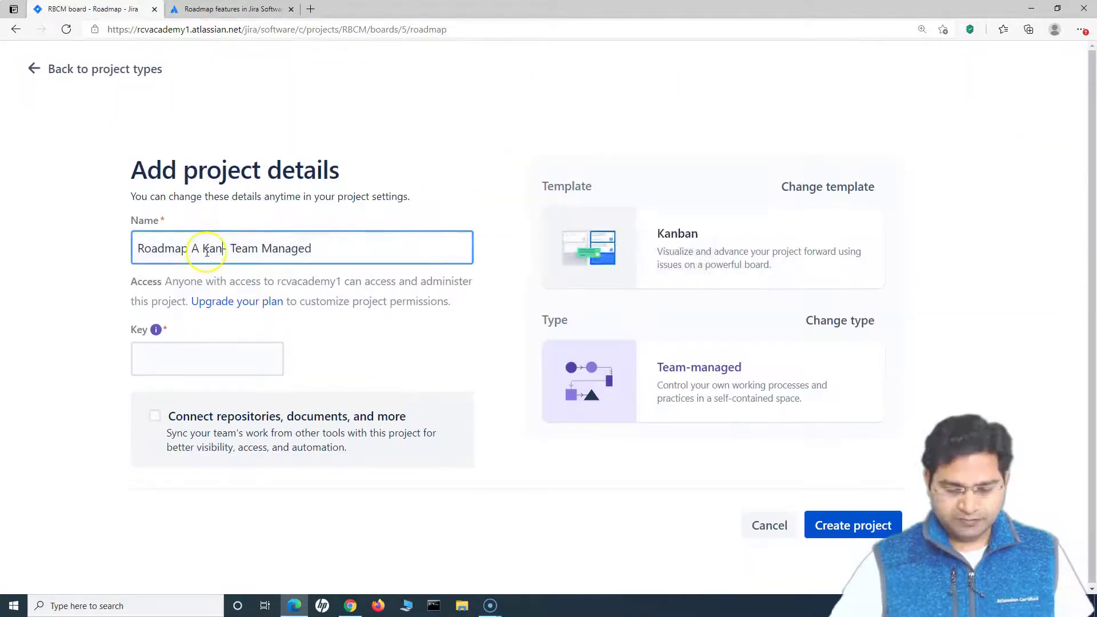
text(a)
key(BackSpace)
text(ban)
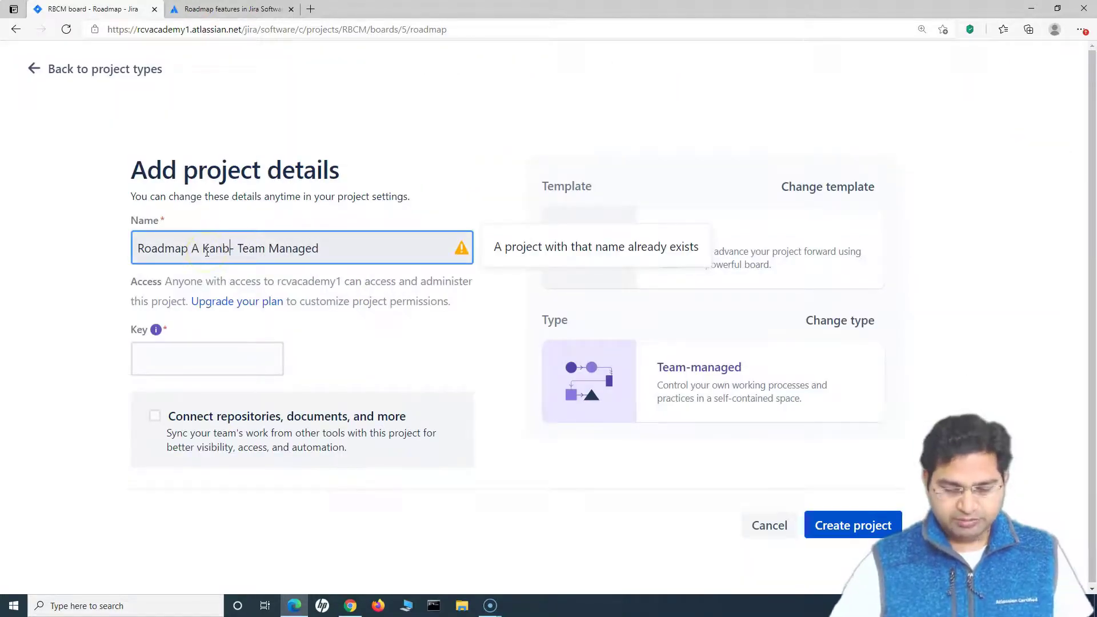
click(834, 527)
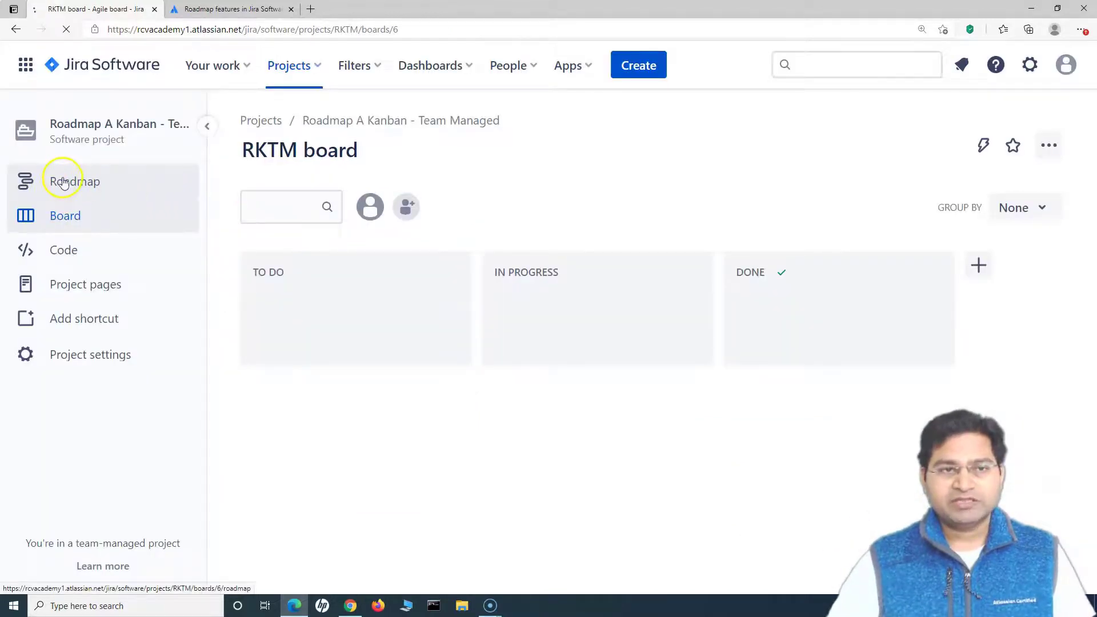
Start another new project from the Kanban template and choose the company-managed project type.
click(321, 70)
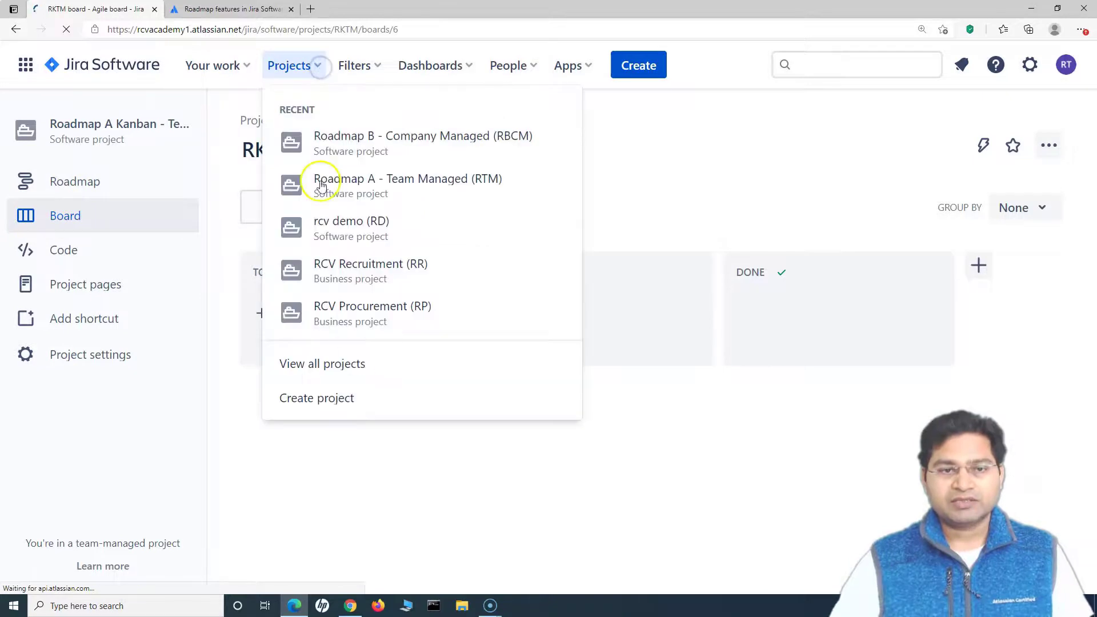
click(358, 393)
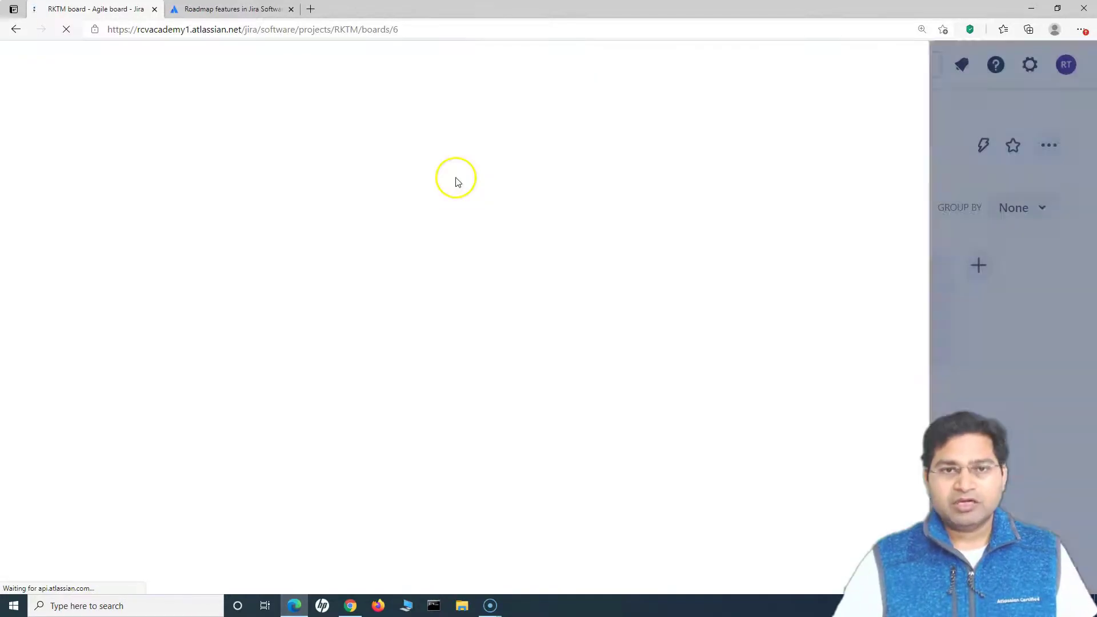
click(995, 147)
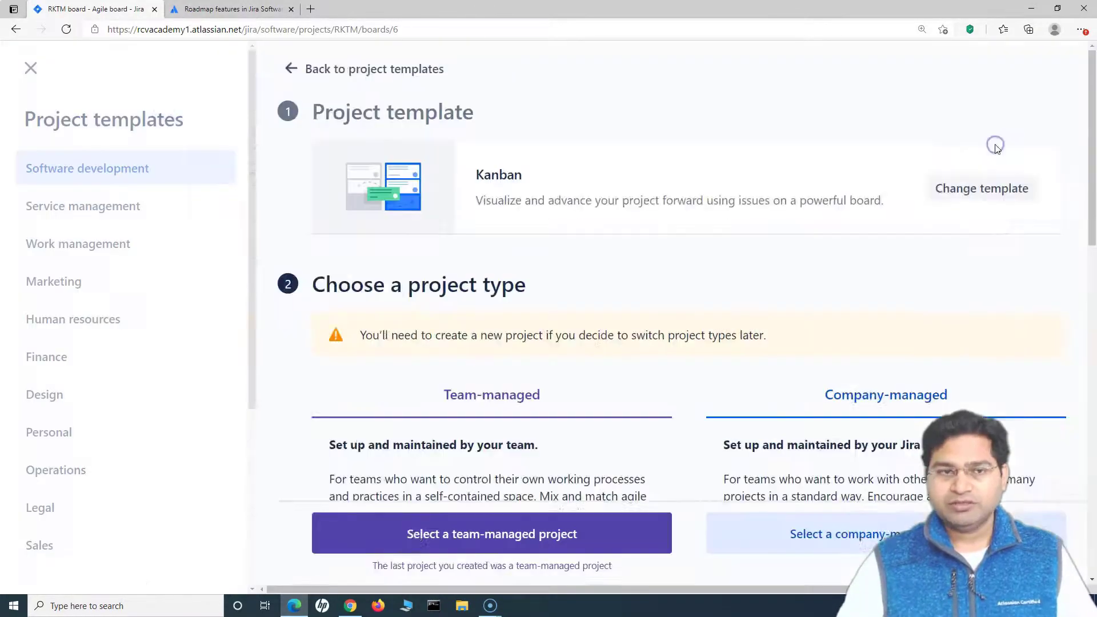
scroll(766, 437, down, 10)
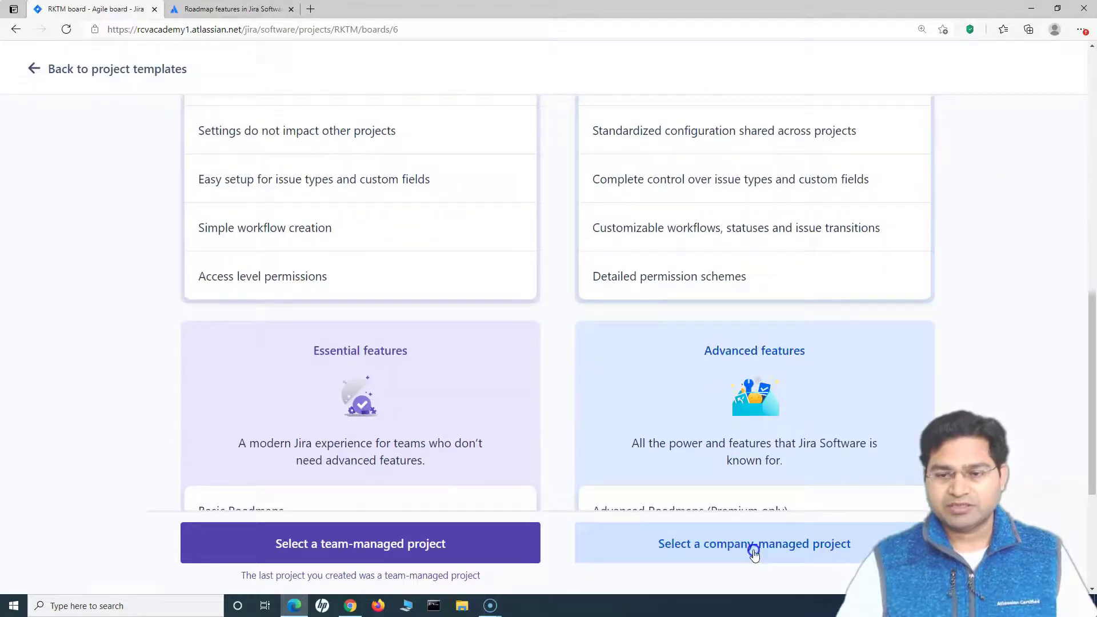
click(753, 546)
Name the company-managed Kanban project "Roadmap B Kanban - Company Managed" and create it.
click(240, 255)
click(223, 393)
double_click(195, 255)
text(B)
click(53, 301)
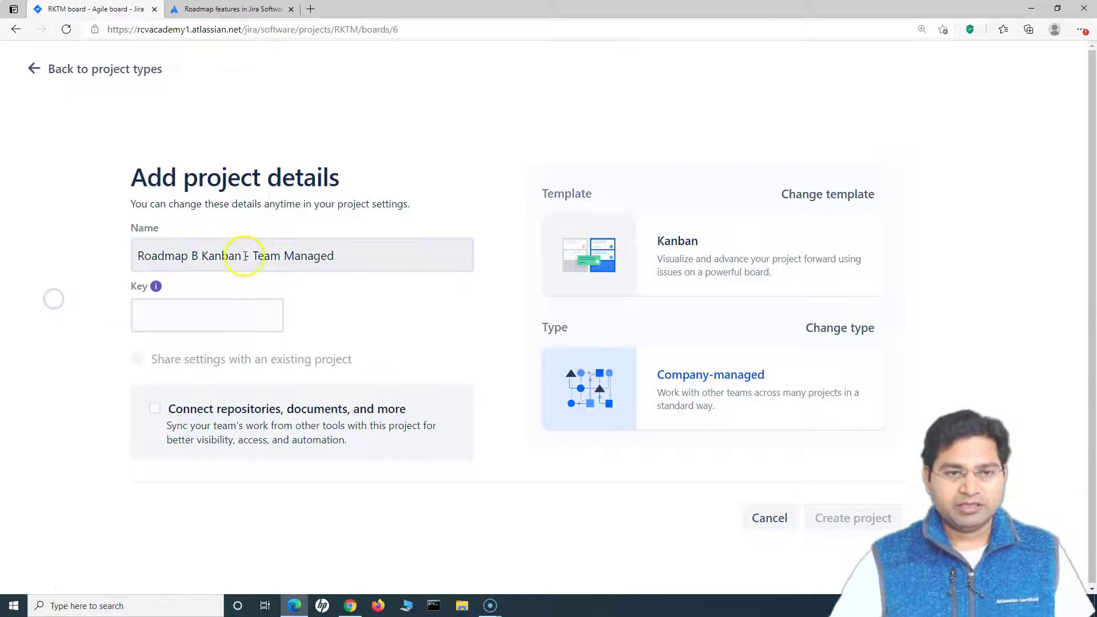
drag(254, 257, 275, 256)
text(Company)
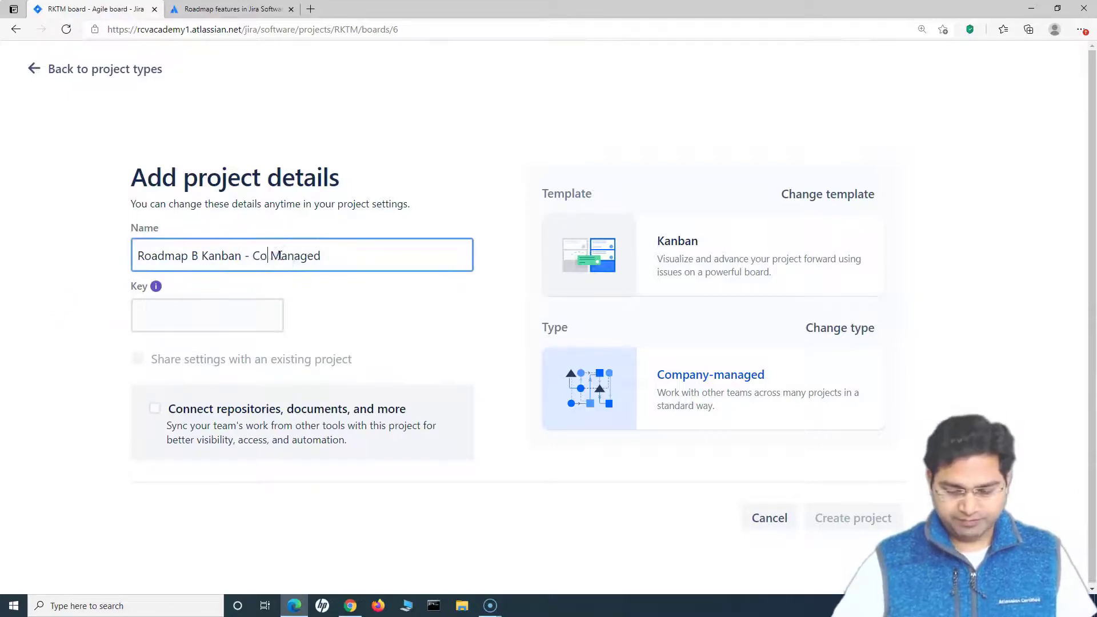
click(81, 307)
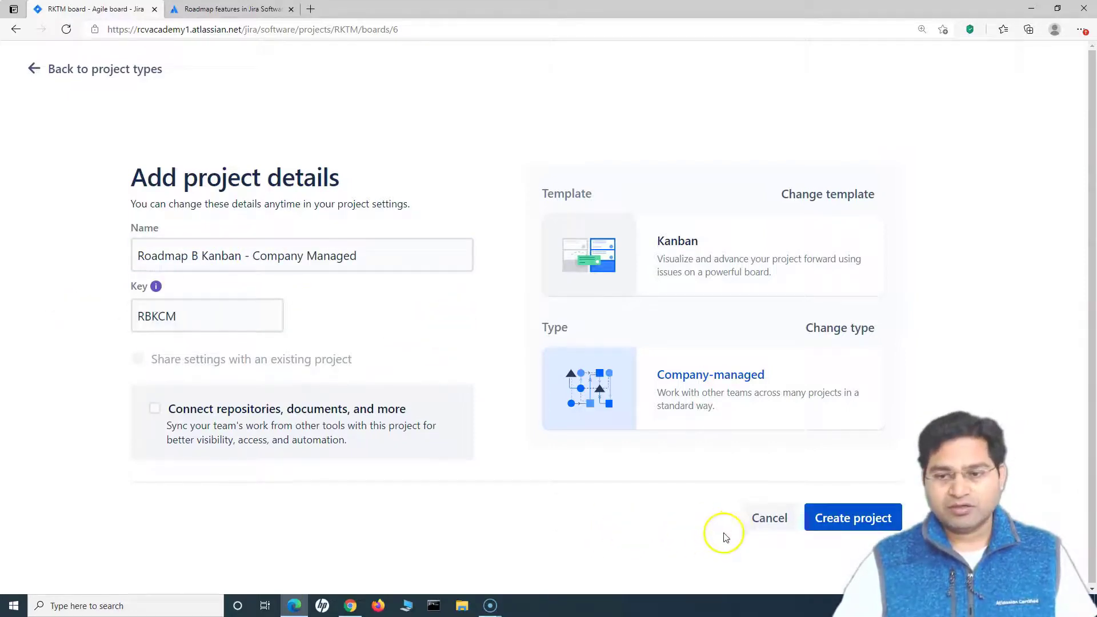
click(201, 321)
click(564, 450)
click(822, 509)
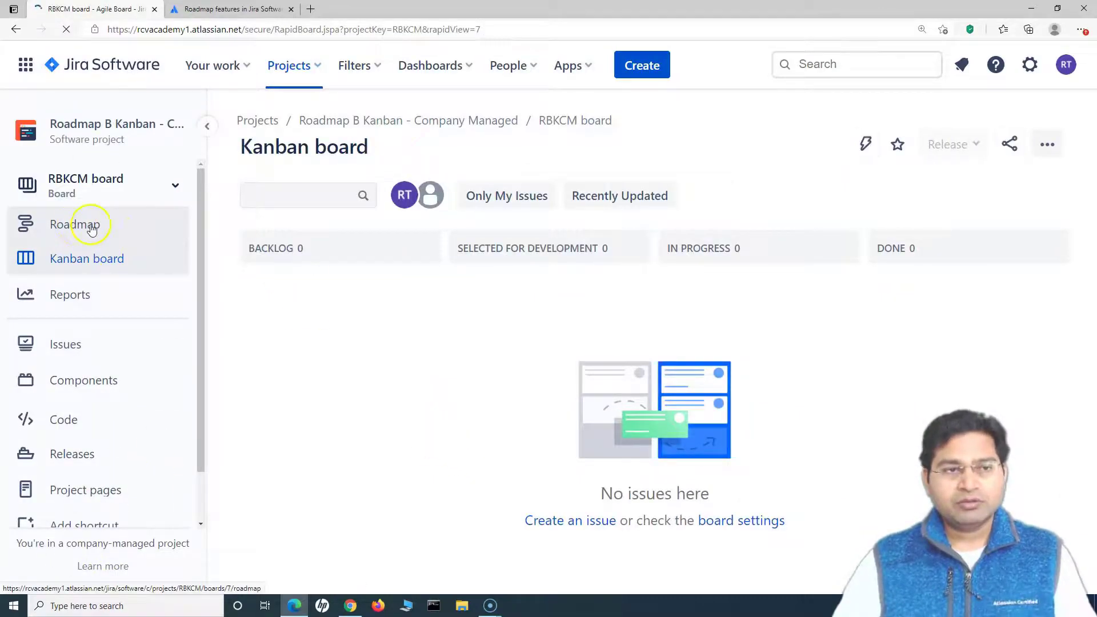
View the company-managed Kanban project's roadmap and open the roadmap settings of its RBKCM board.
click(69, 228)
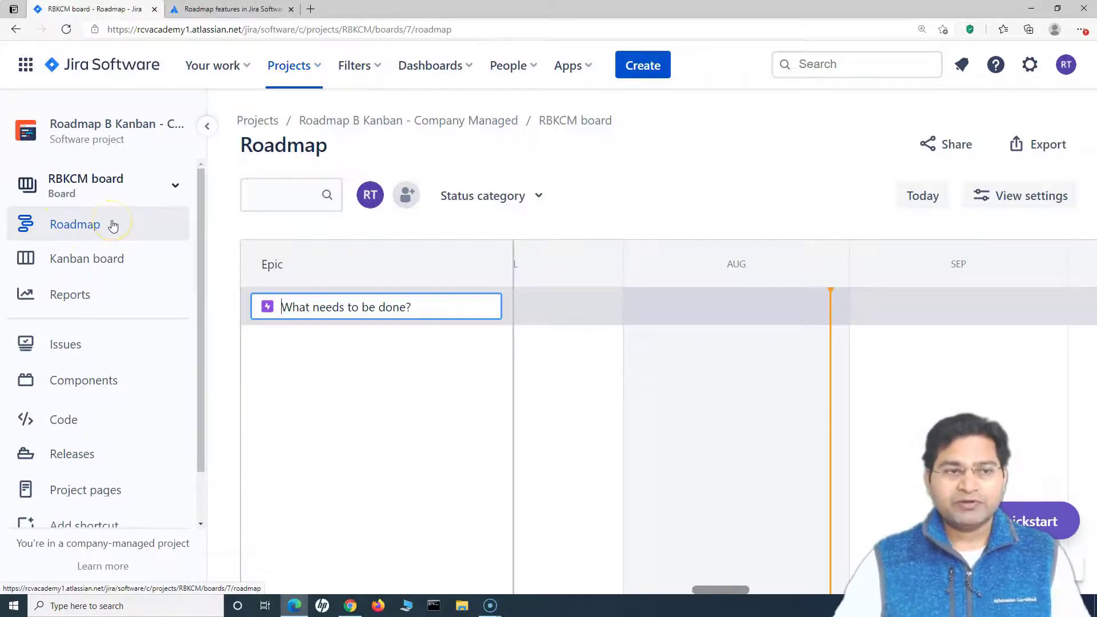
click(96, 266)
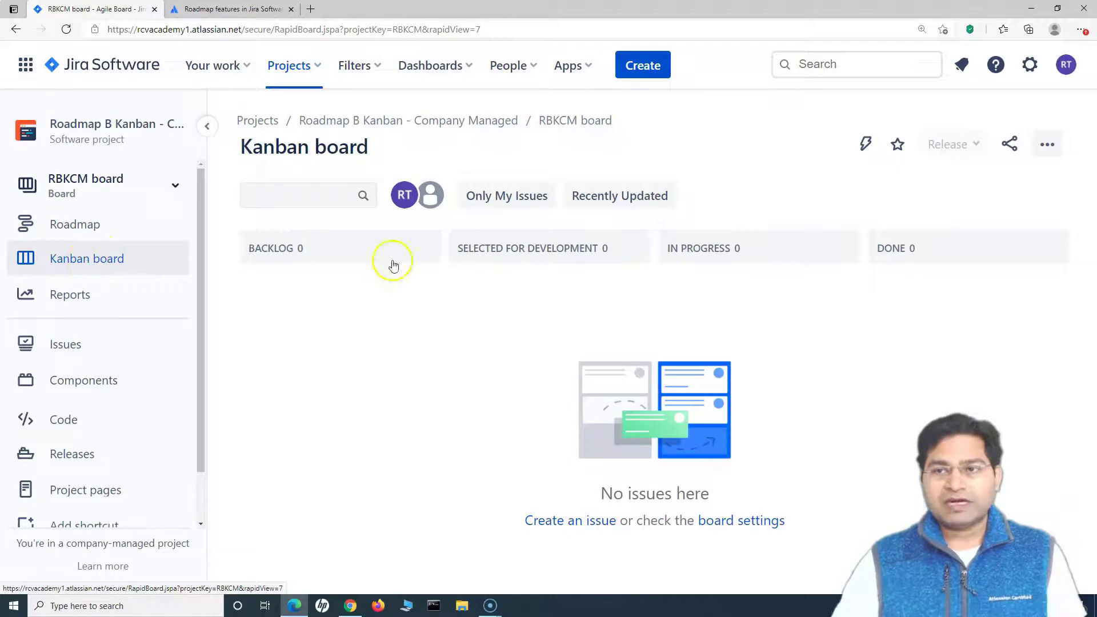
click(1048, 147)
click(1000, 180)
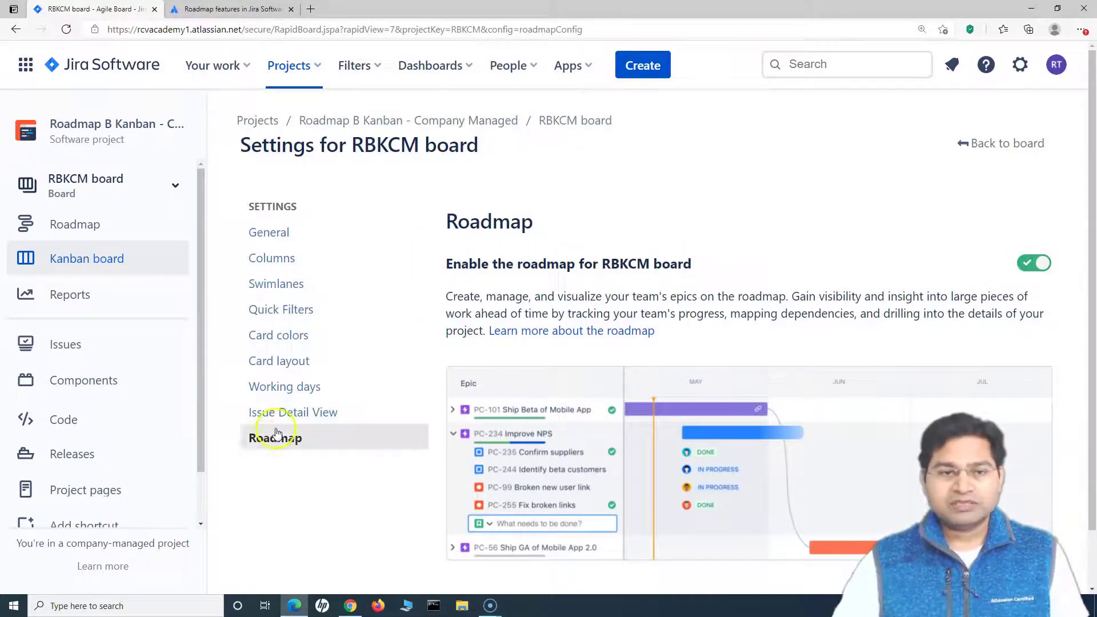
click(287, 445)
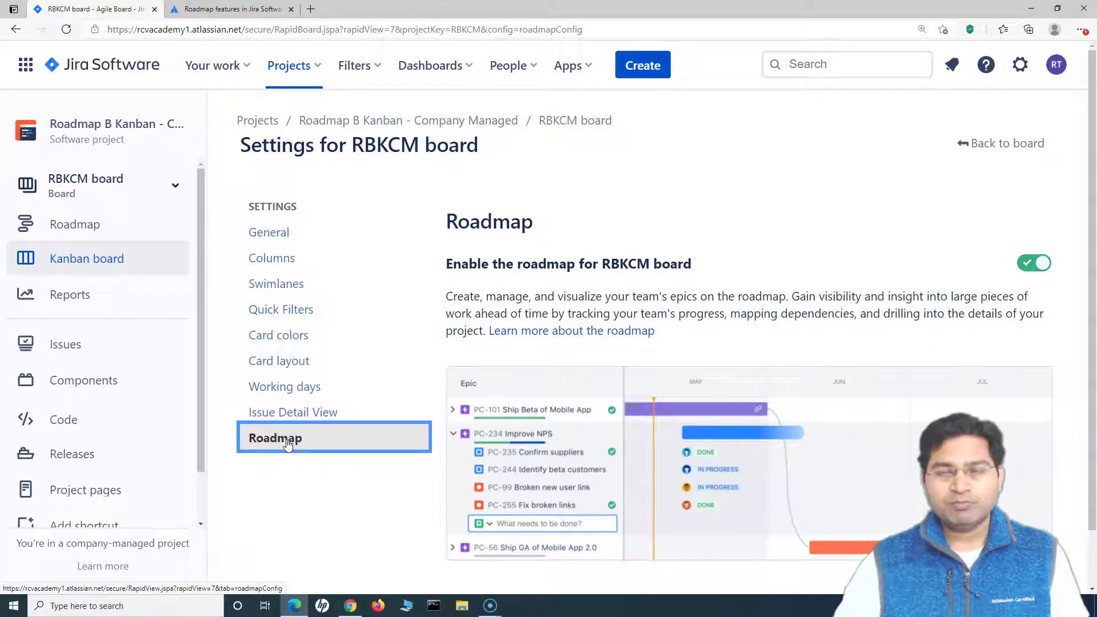
Turn the roadmap off for the RBKCM board and turn it back on.
click(86, 224)
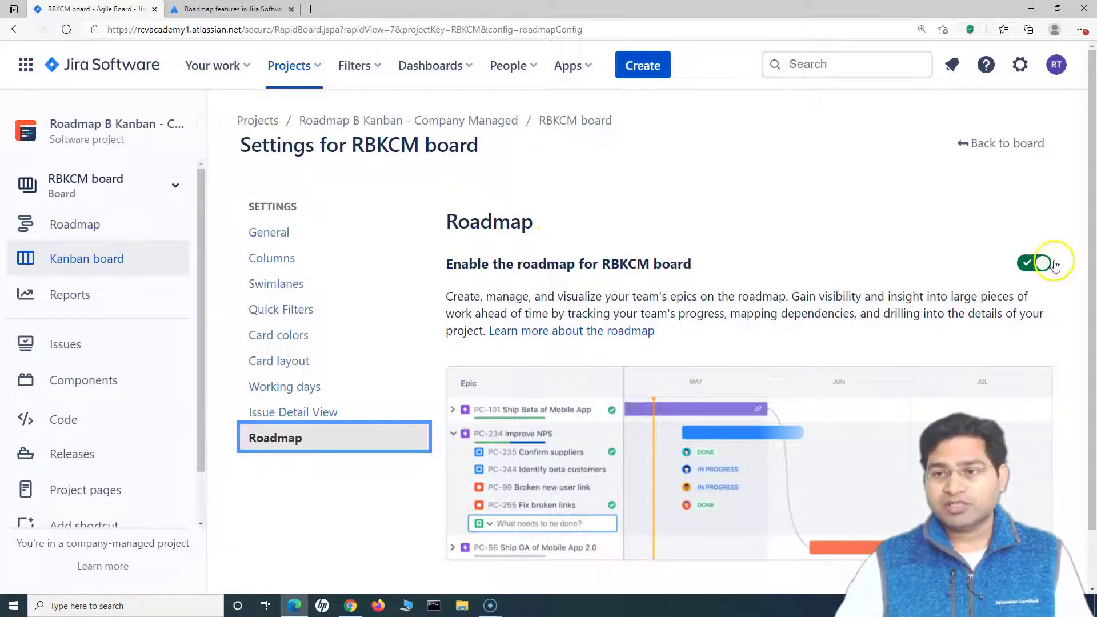
click(1029, 264)
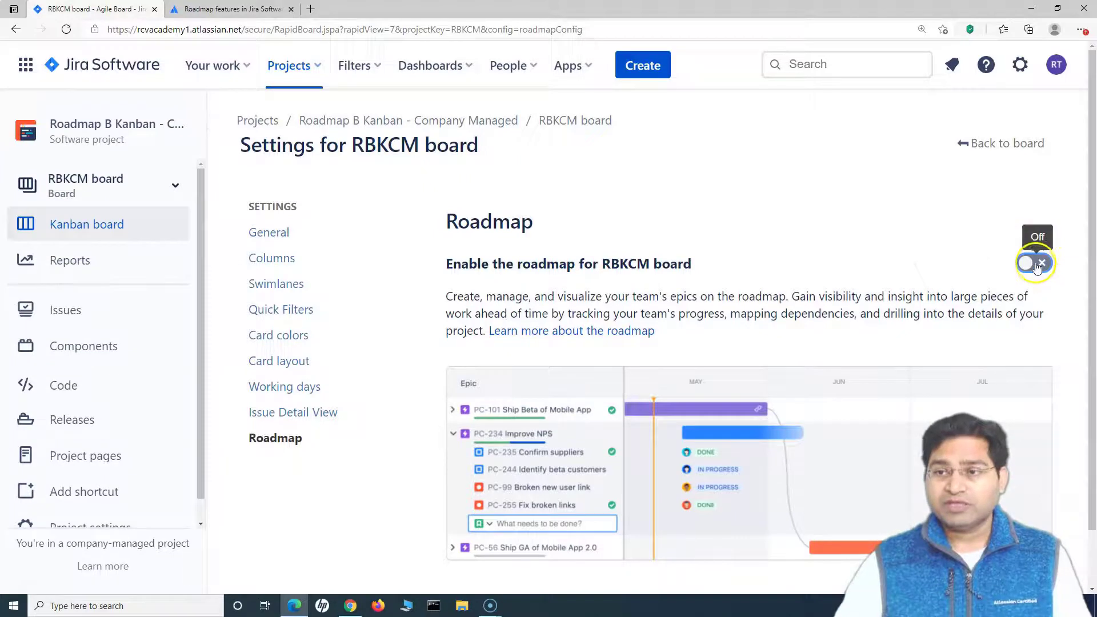
click(1037, 265)
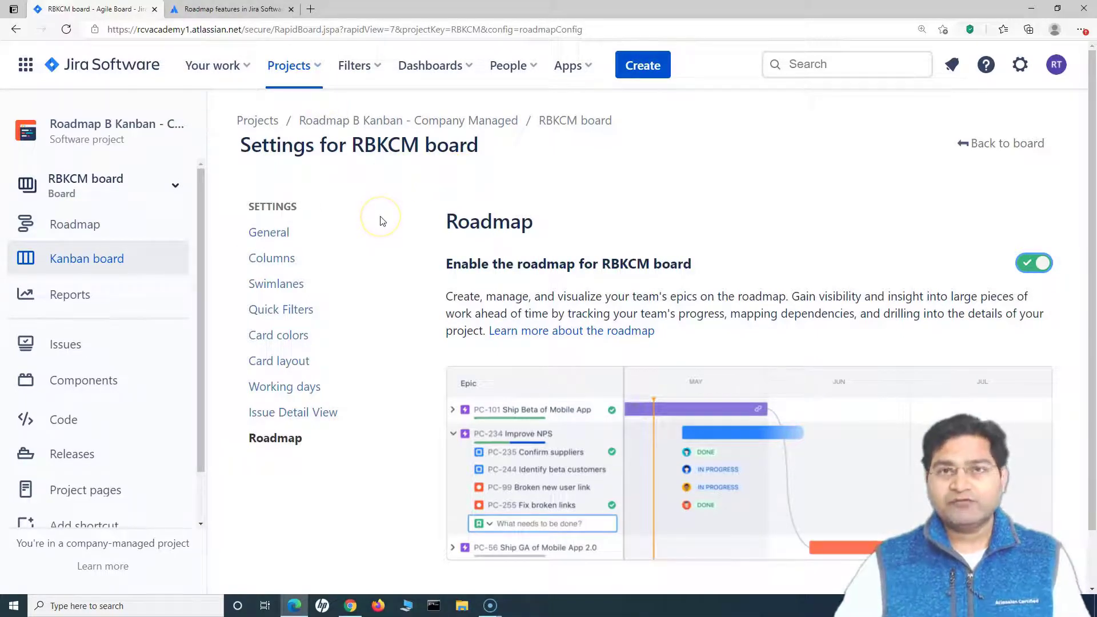
Review the recent projects and open the "Roadmap A - Team Managed" project.
click(314, 64)
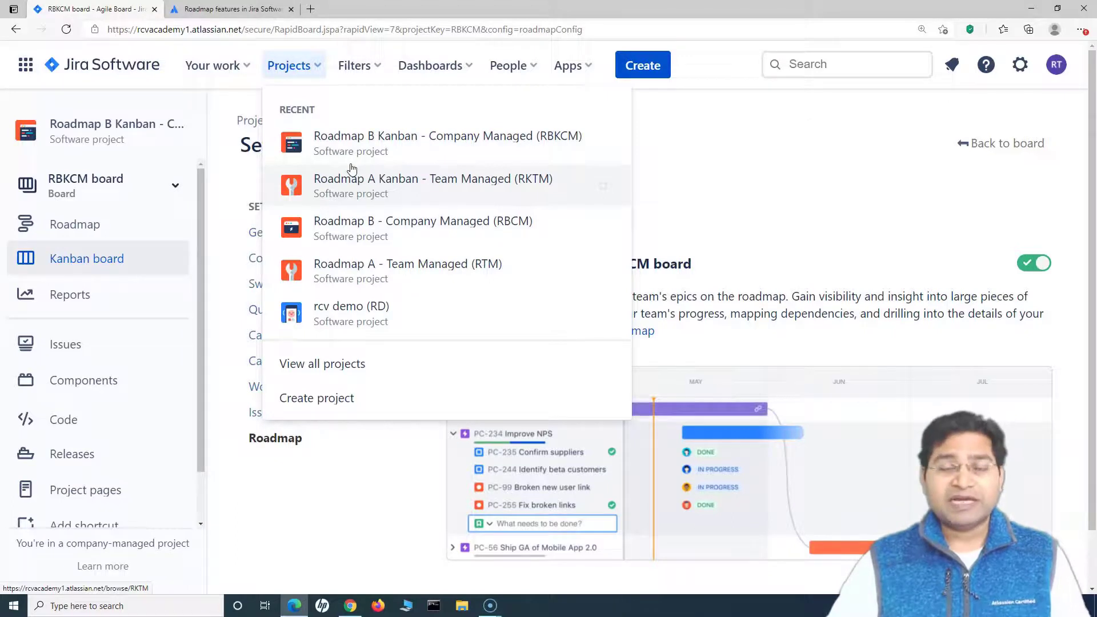
click(435, 280)
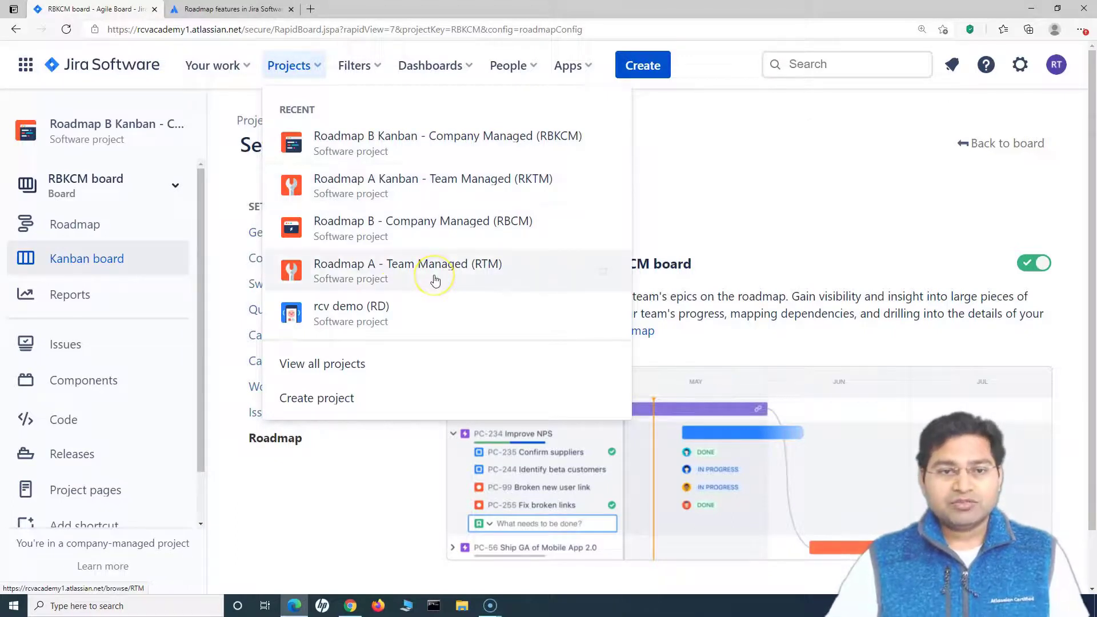
click(727, 186)
click(634, 182)
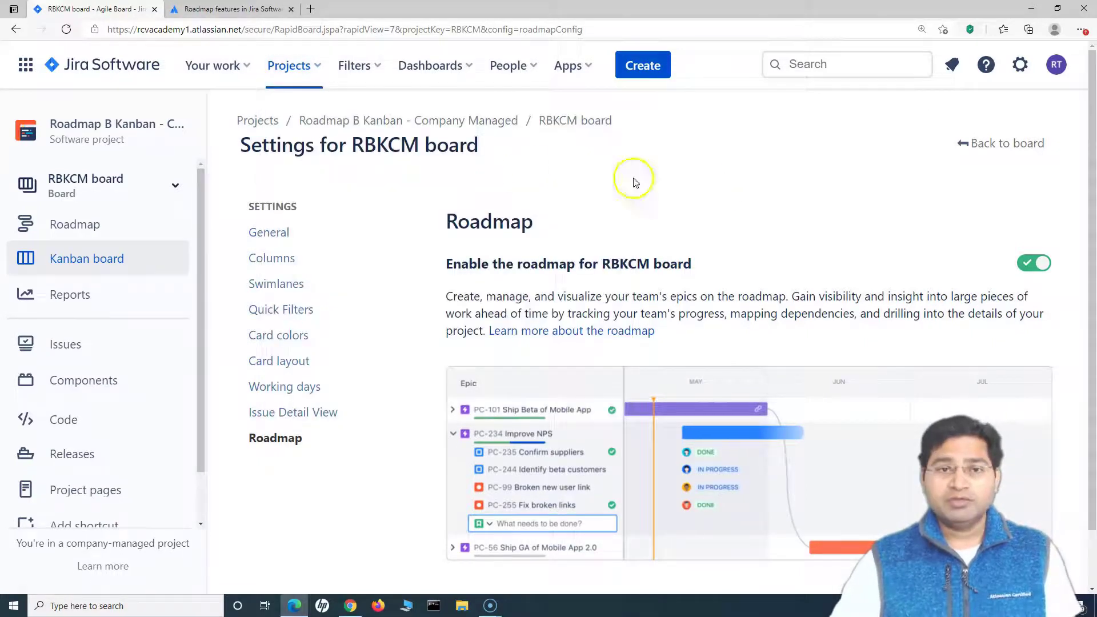
click(301, 68)
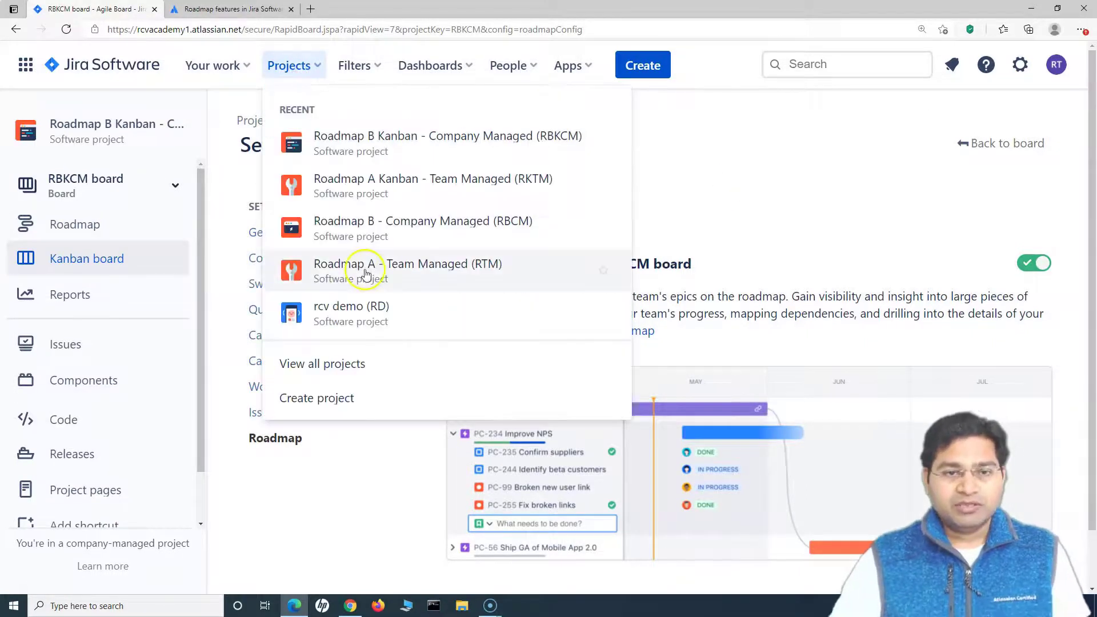
click(392, 270)
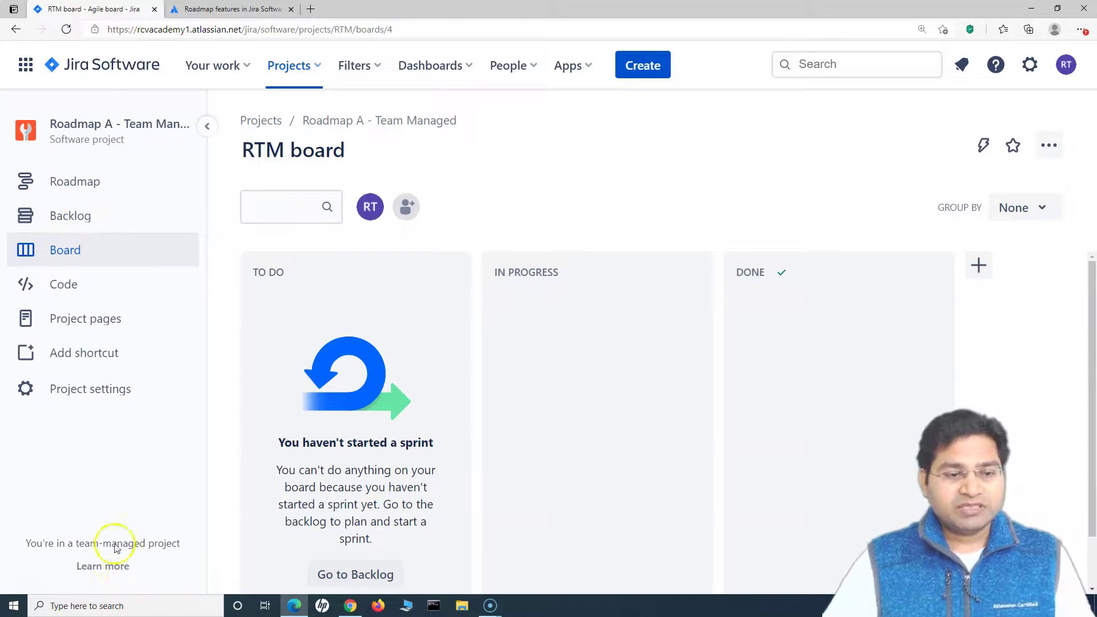
Open the "Roadmap A - Team Managed" roadmap and view its timeline by weeks, months and quarters.
click(95, 183)
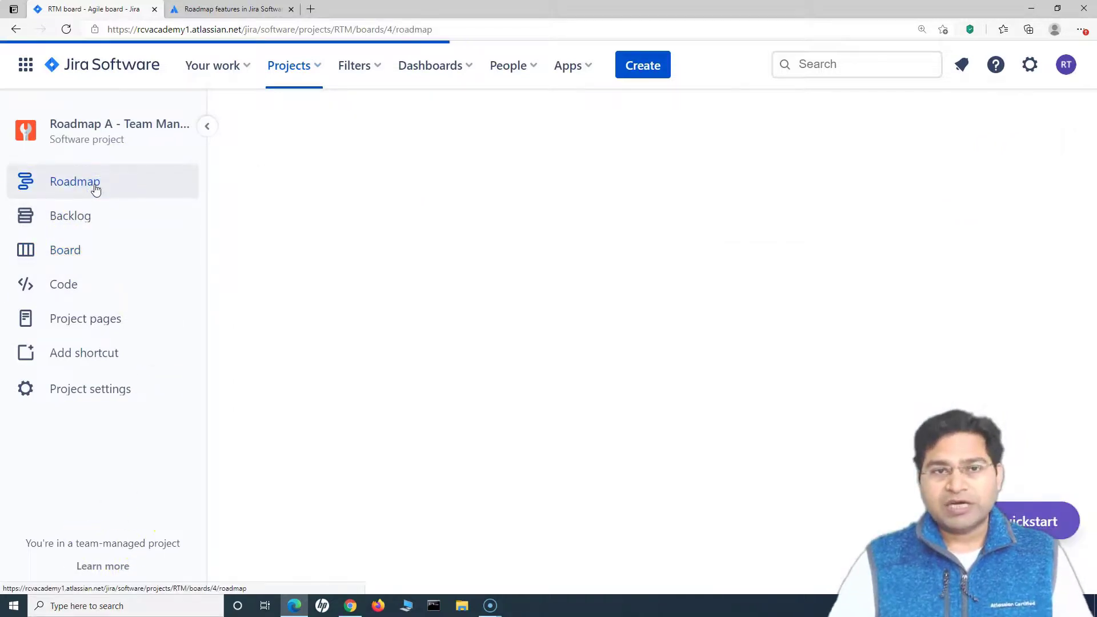
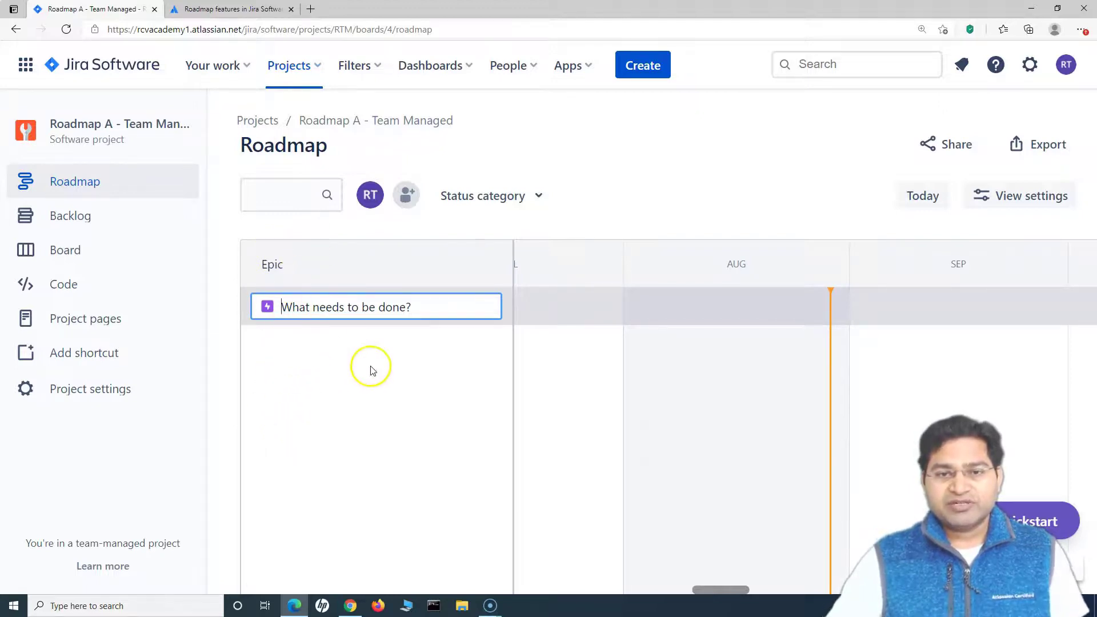
mouse_move(722, 593)
mouse_down()
mouse_move(702, 596)
mouse_move(711, 593)
mouse_up()
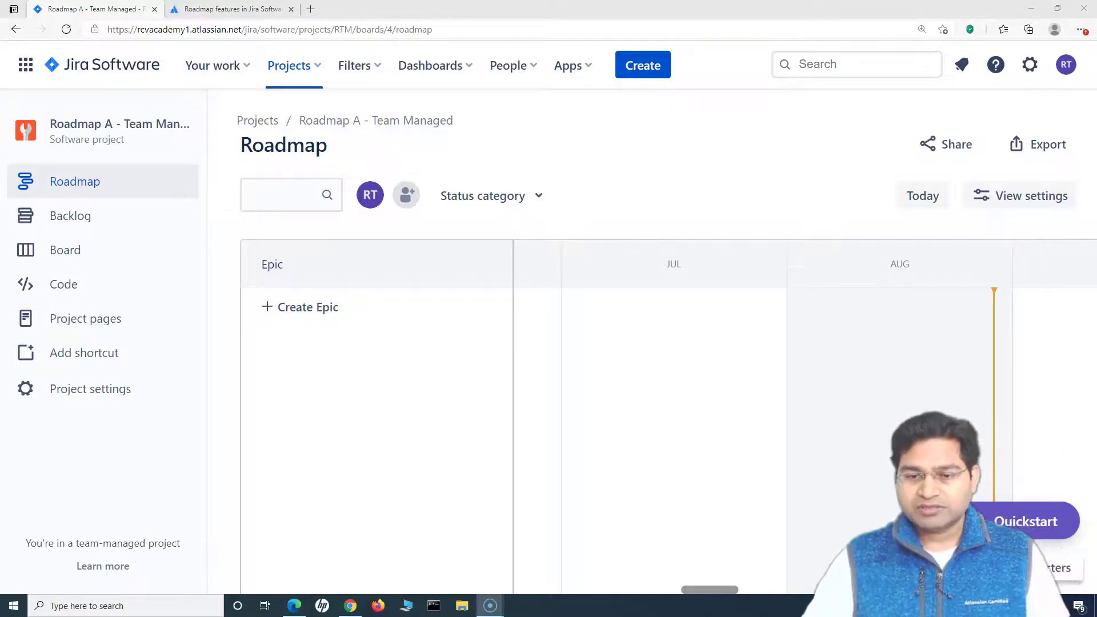
click(895, 569)
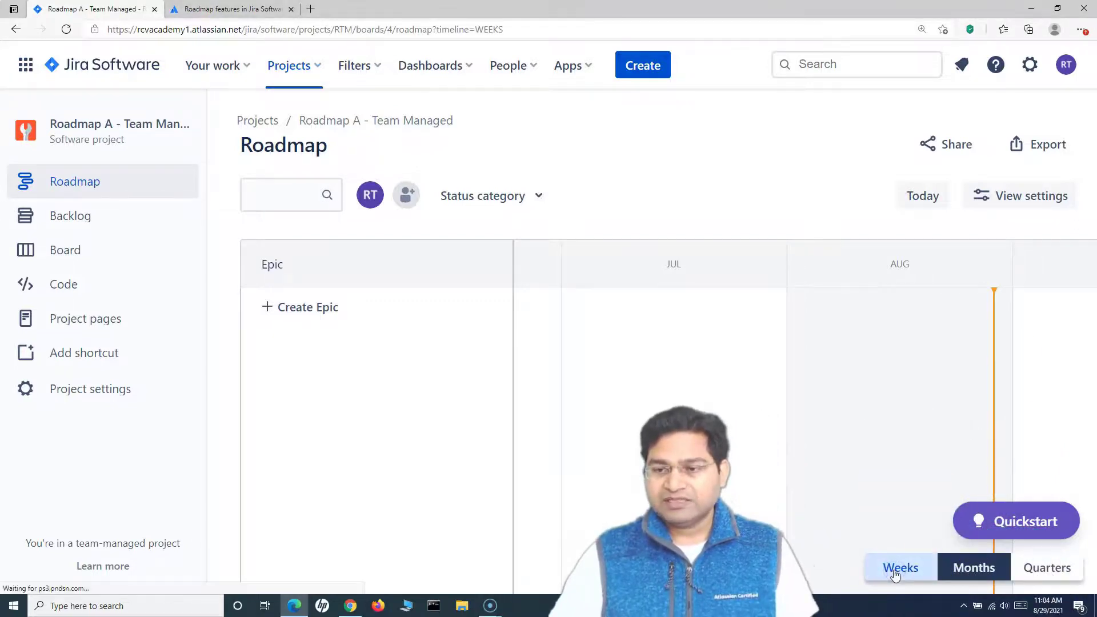
click(974, 568)
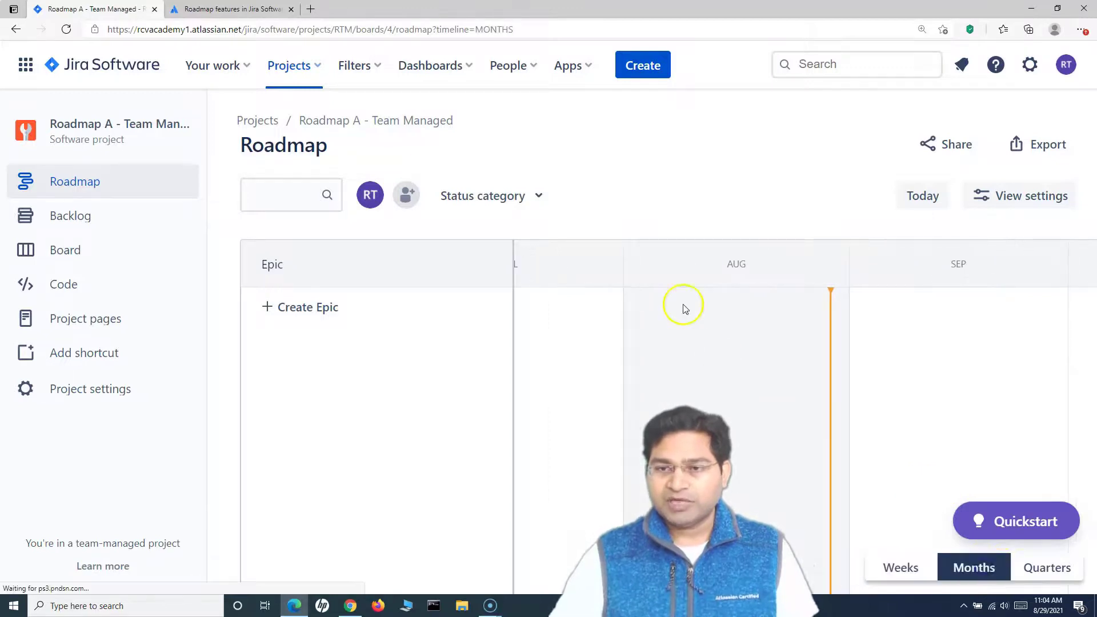
click(1048, 568)
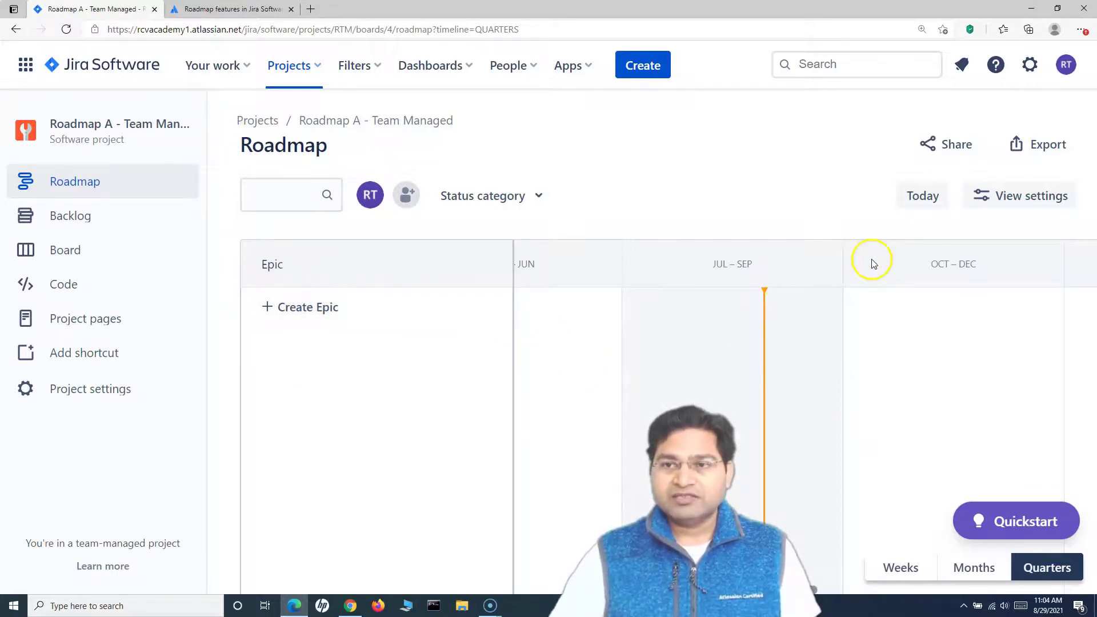
Review the roadmap's view settings, including the choices for which epics are displayed, and close them.
click(1008, 203)
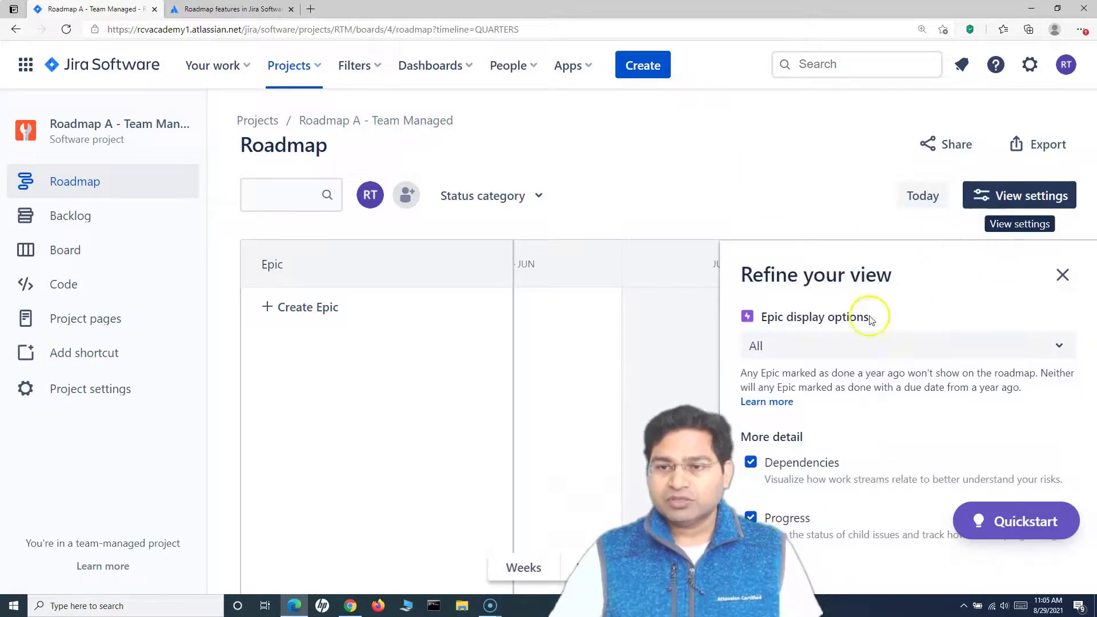
click(821, 348)
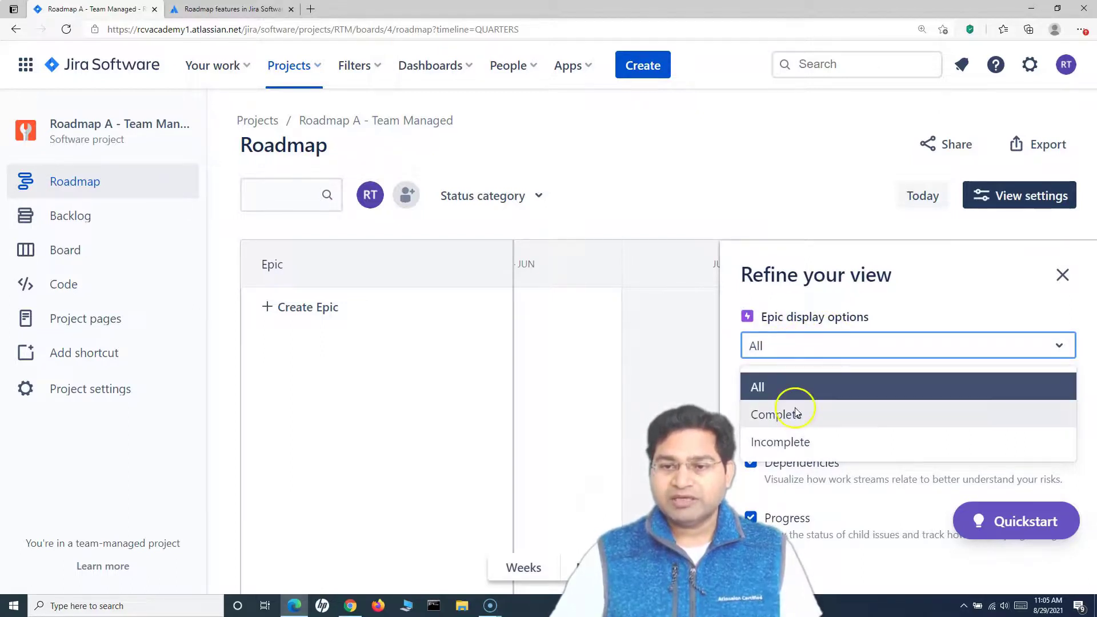
click(849, 269)
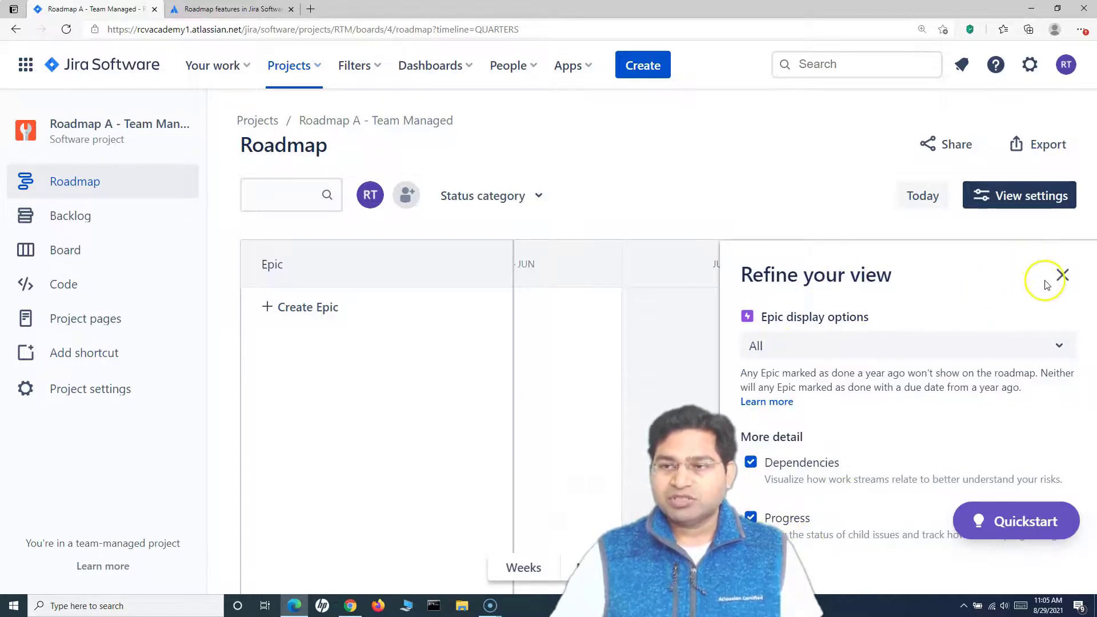
click(1062, 275)
Bring the roadmap timeline to today's date and set its scale to weeks.
click(928, 200)
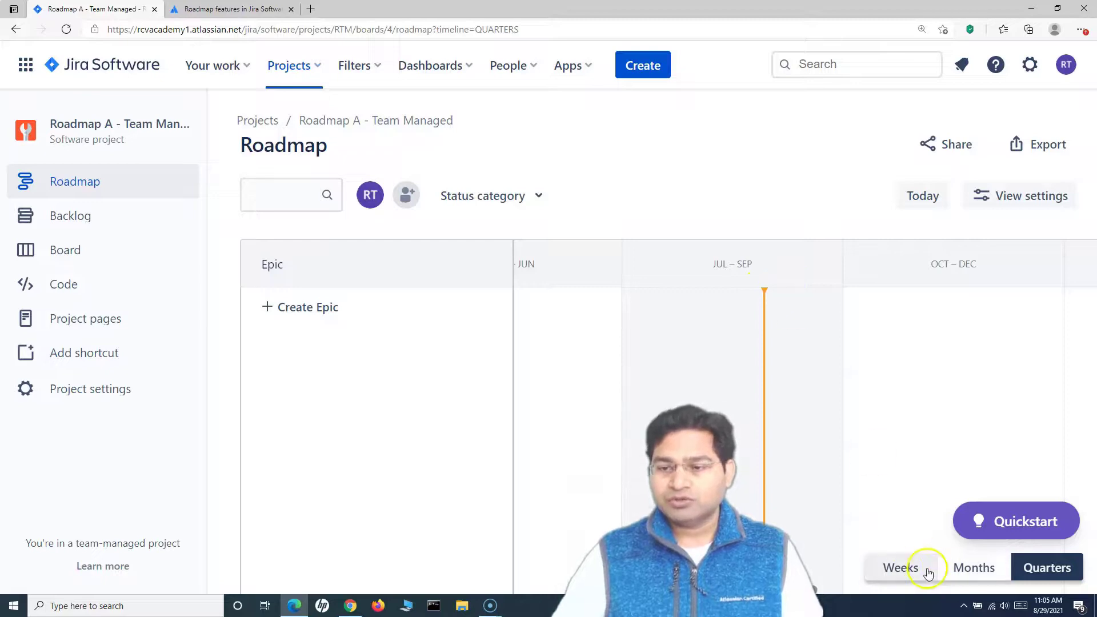
click(901, 568)
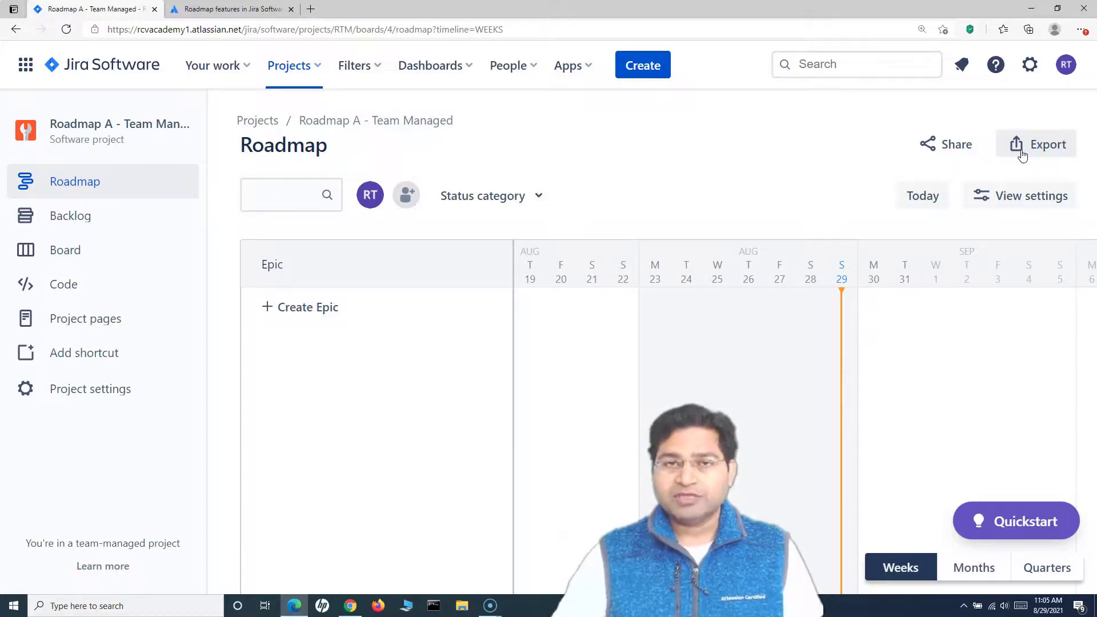
Examine the roadmap's sharing and filtering options, including the status categories and the issue filter, without applying any.
click(939, 150)
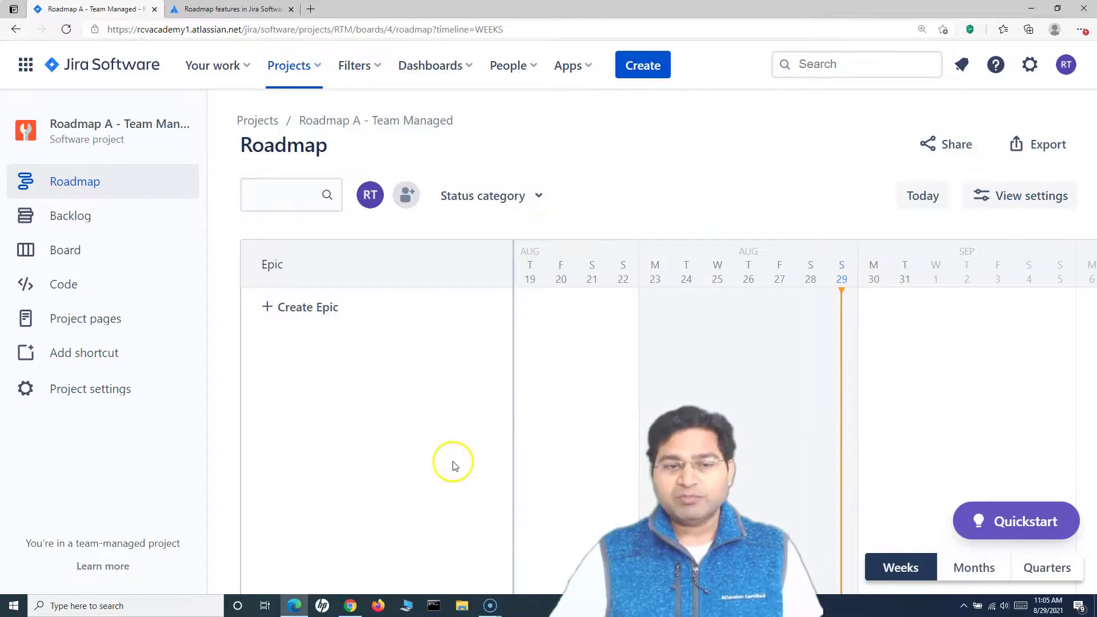
click(537, 204)
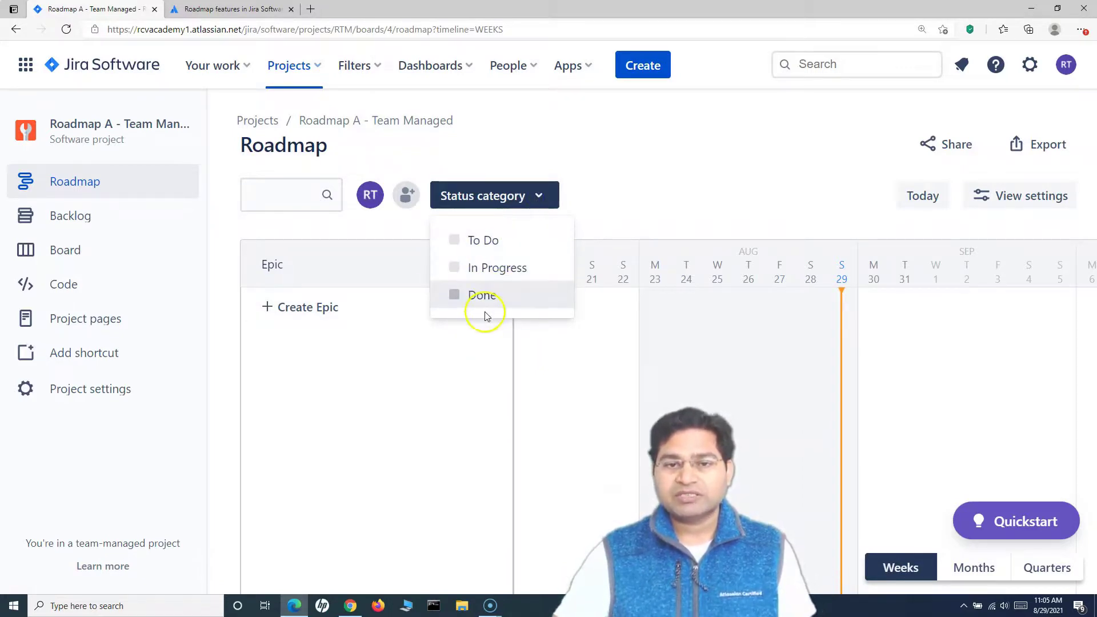
click(651, 162)
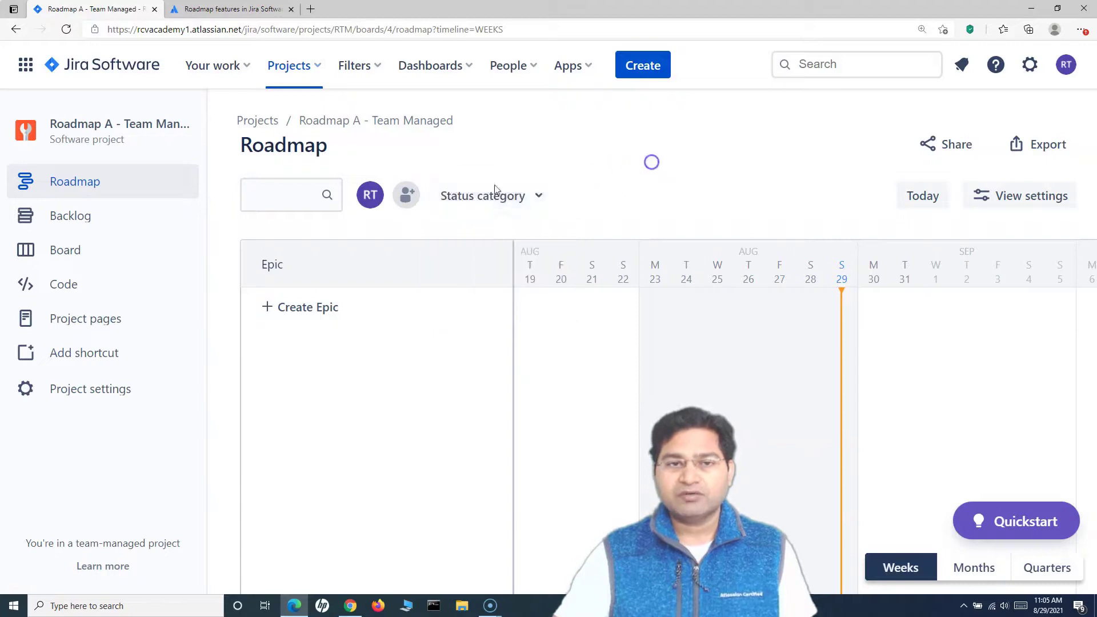
click(294, 194)
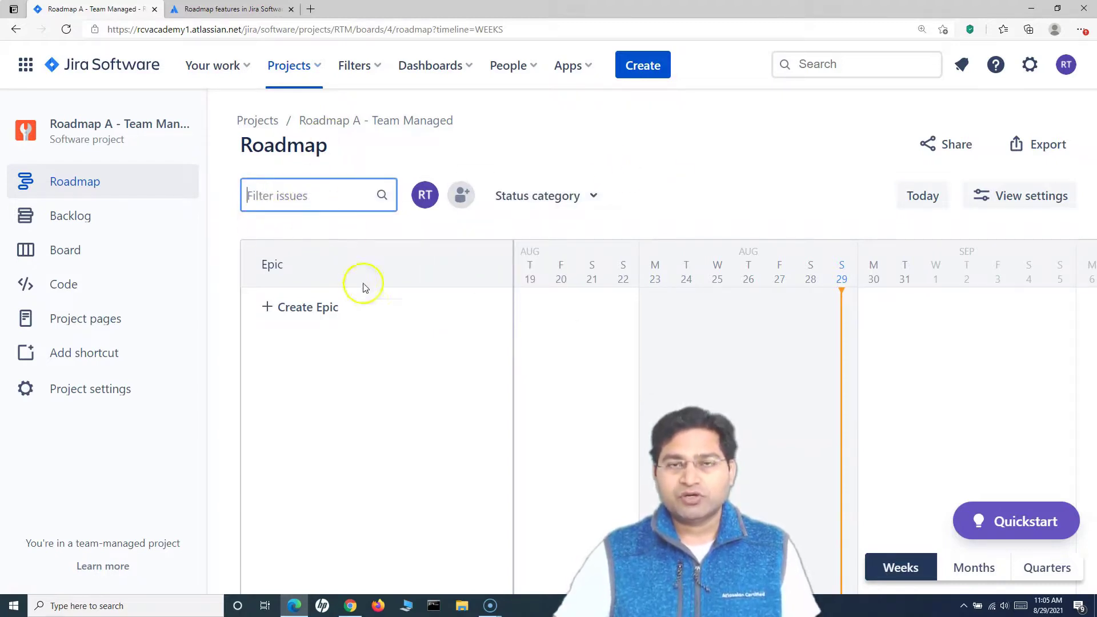
click(703, 173)
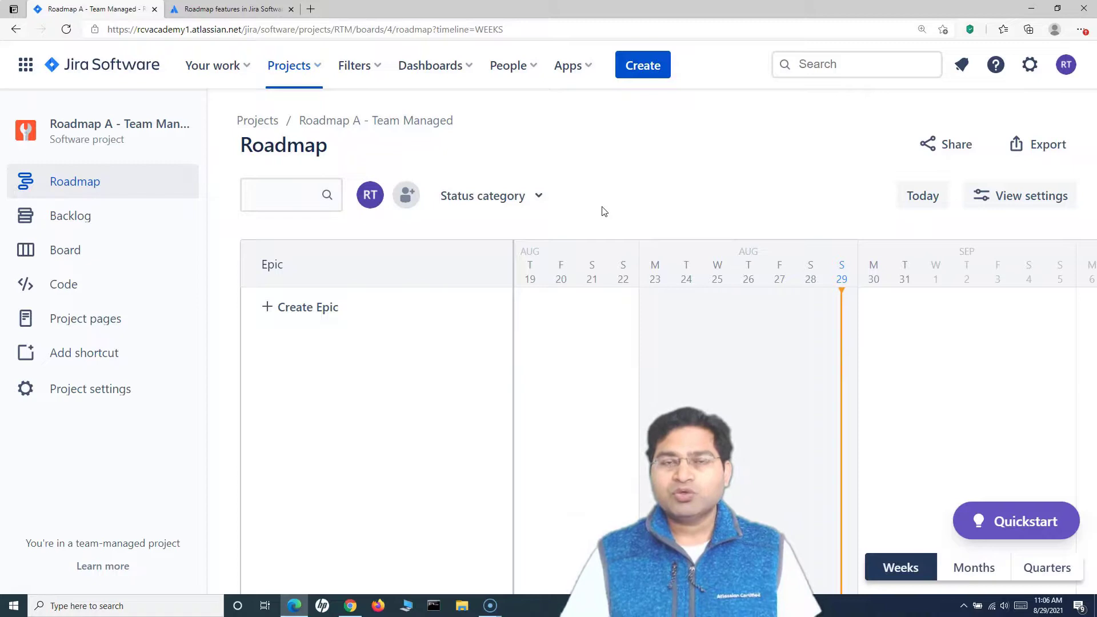
click(606, 207)
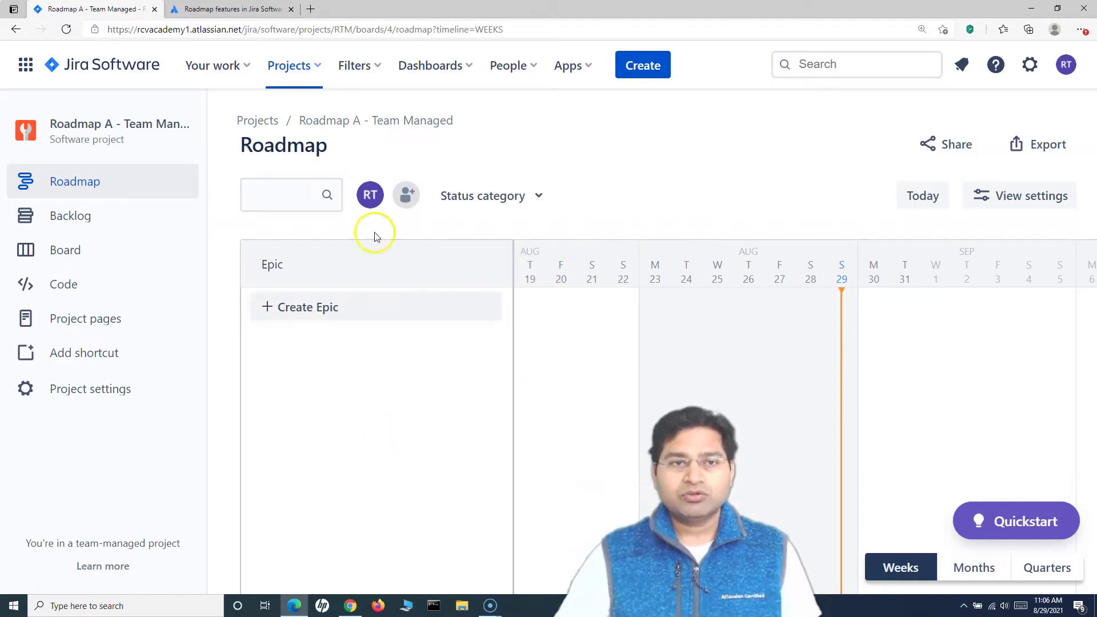
Switch to the "Roadmap B Kanban - Company Managed" project and open its roadmap.
click(306, 68)
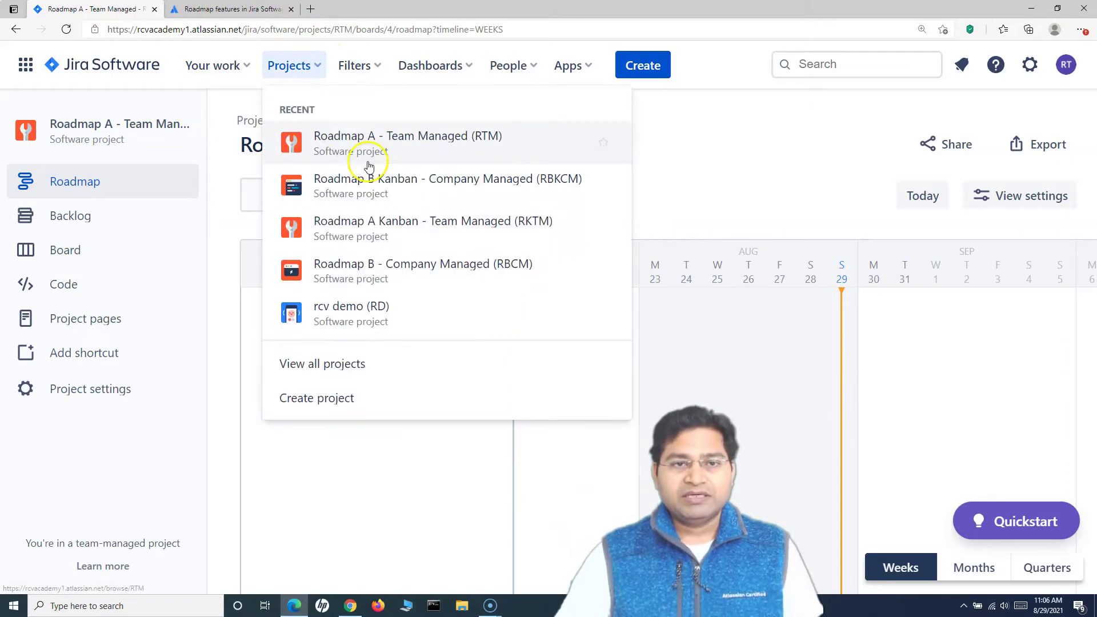
click(374, 192)
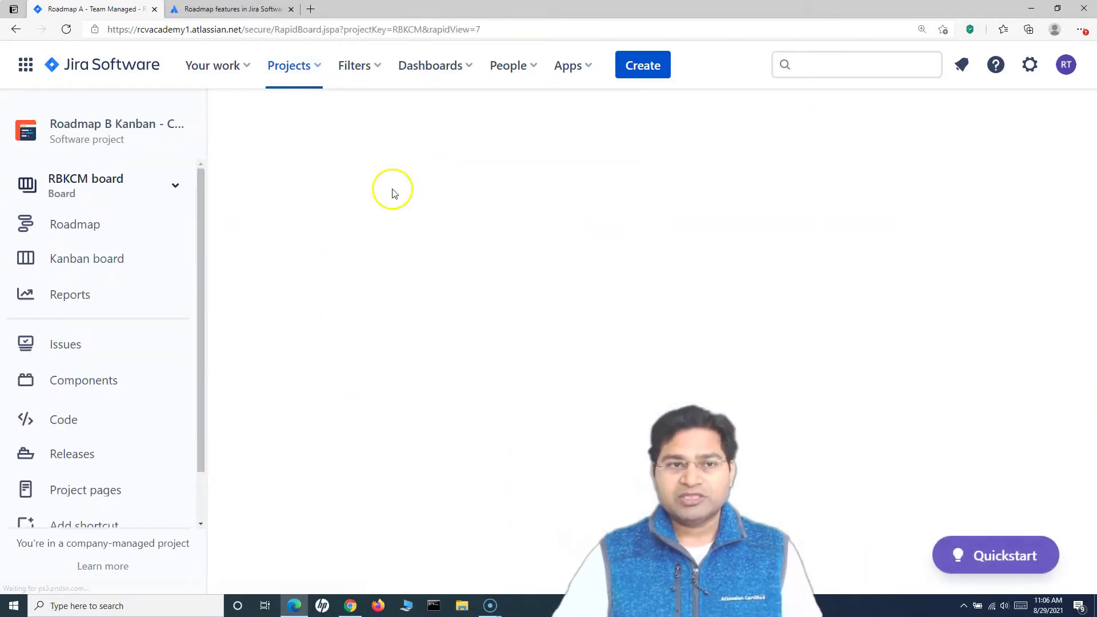
click(91, 224)
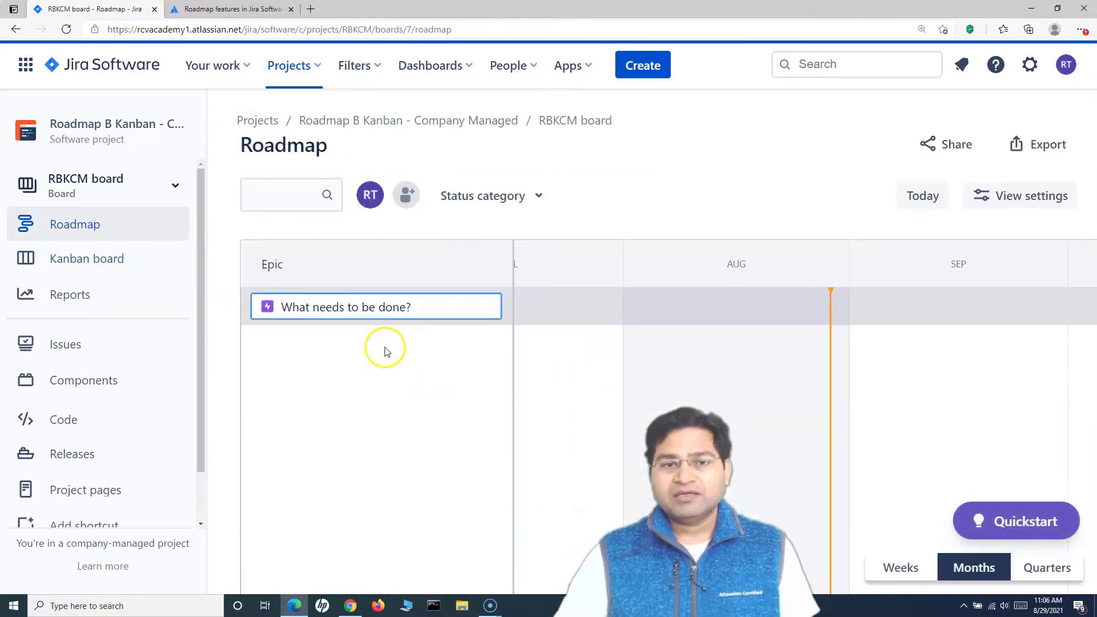